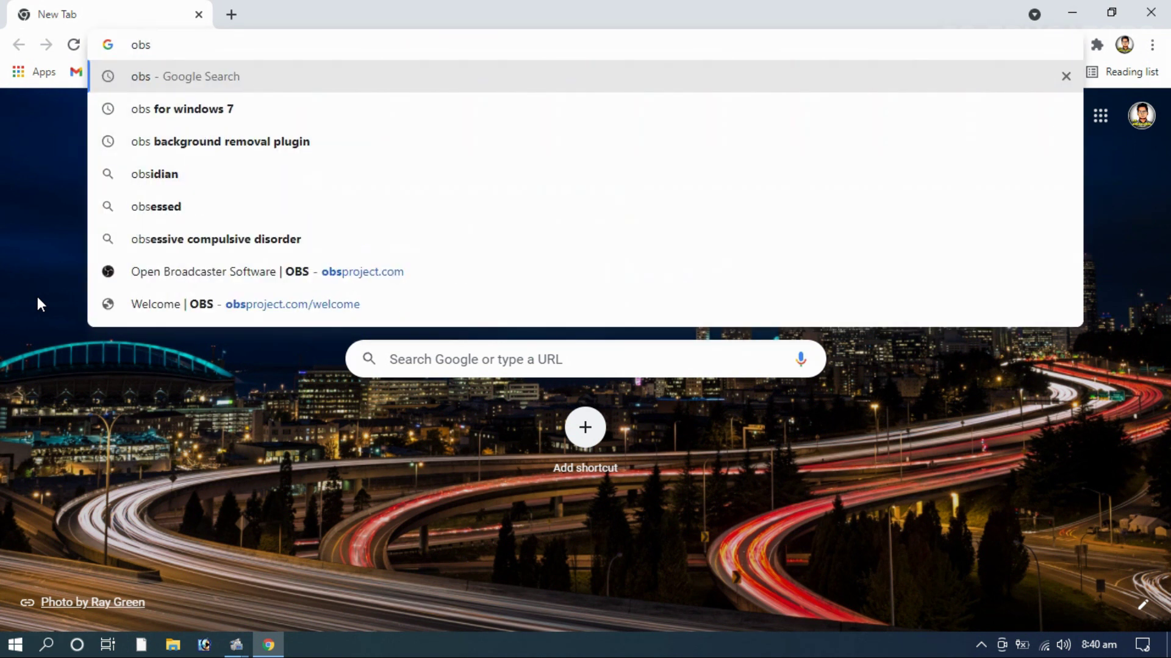
Start downloading the OBS Studio installer for Windows from the OBS Project website and cancel the download
key(Return)
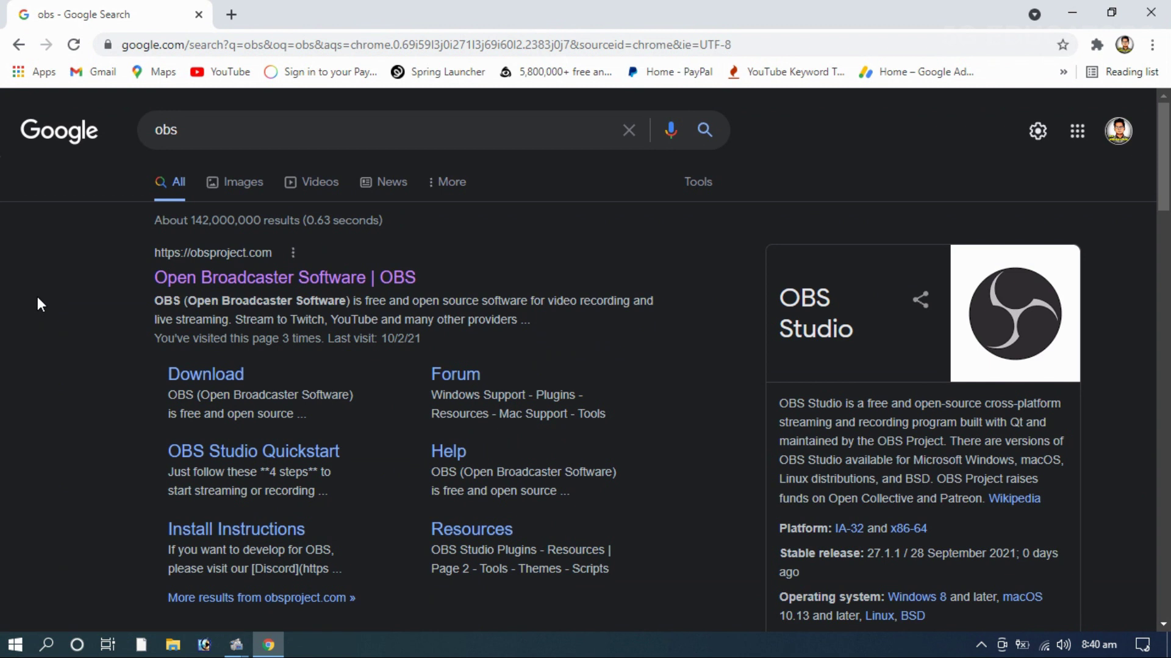
click(243, 286)
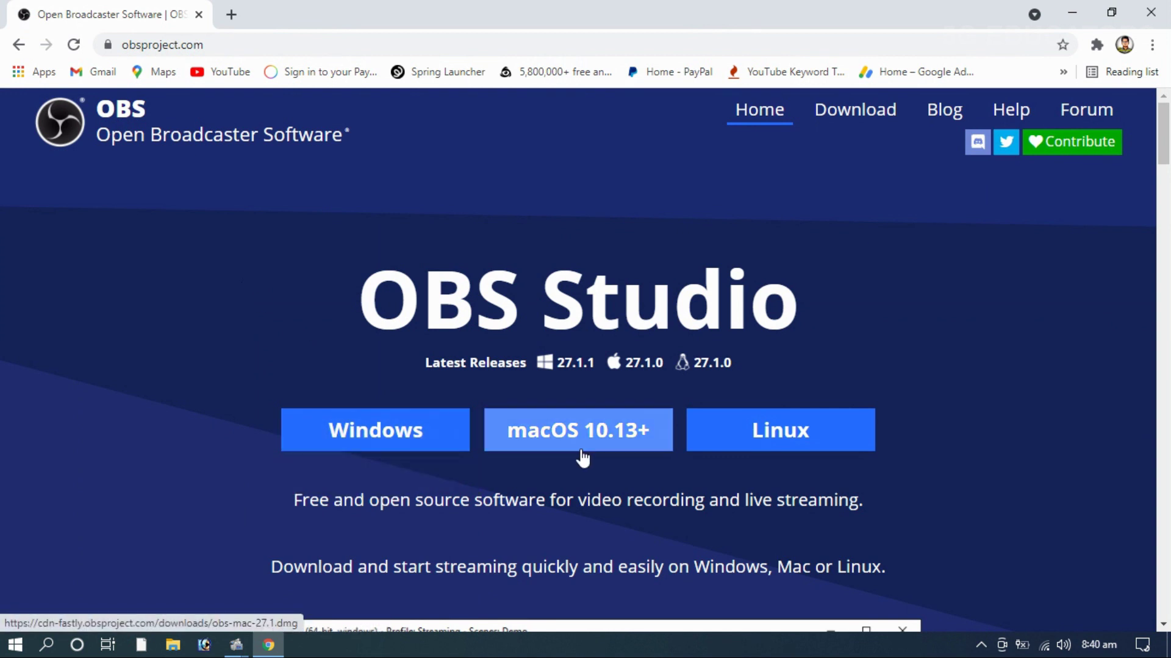
click(417, 441)
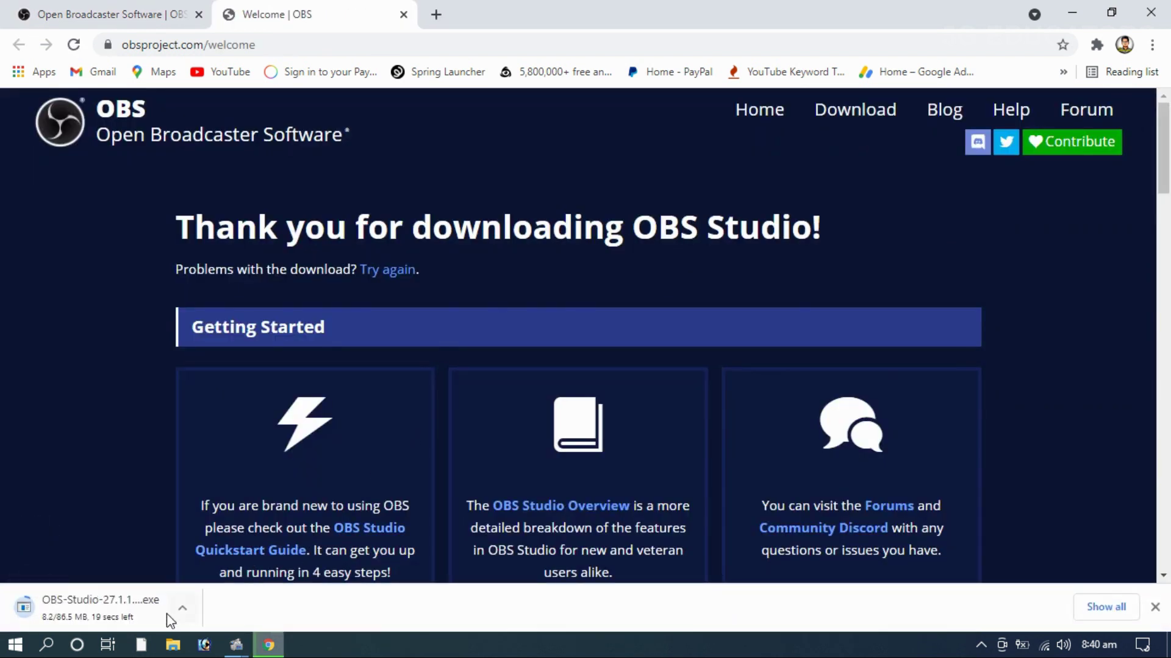
click(192, 604)
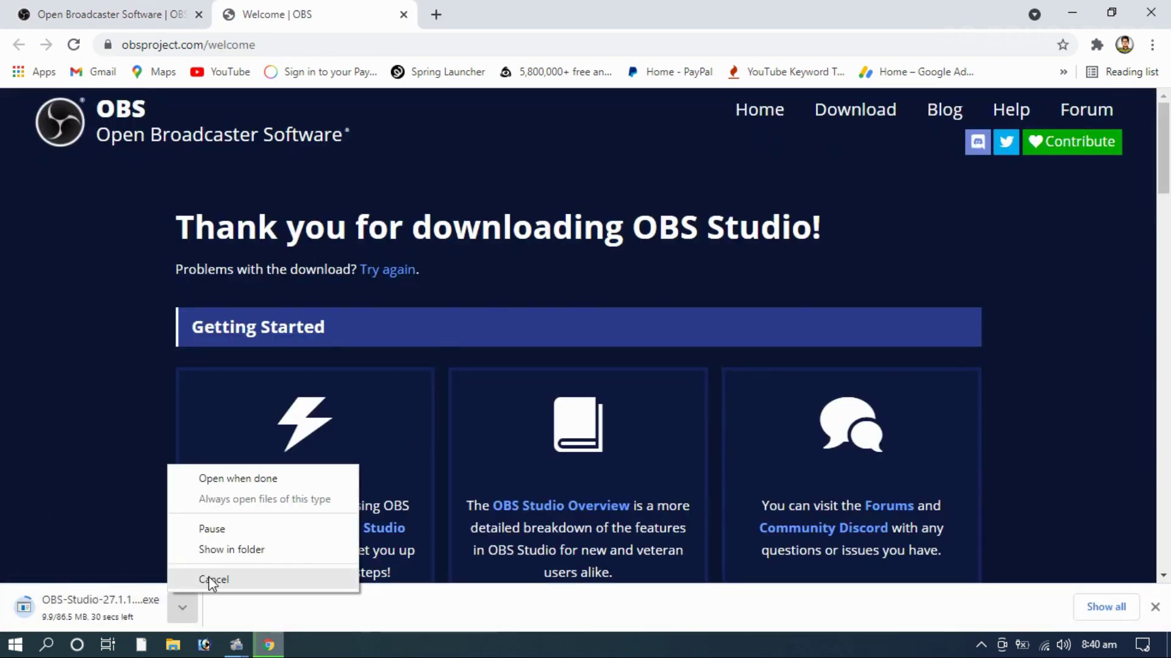
click(208, 578)
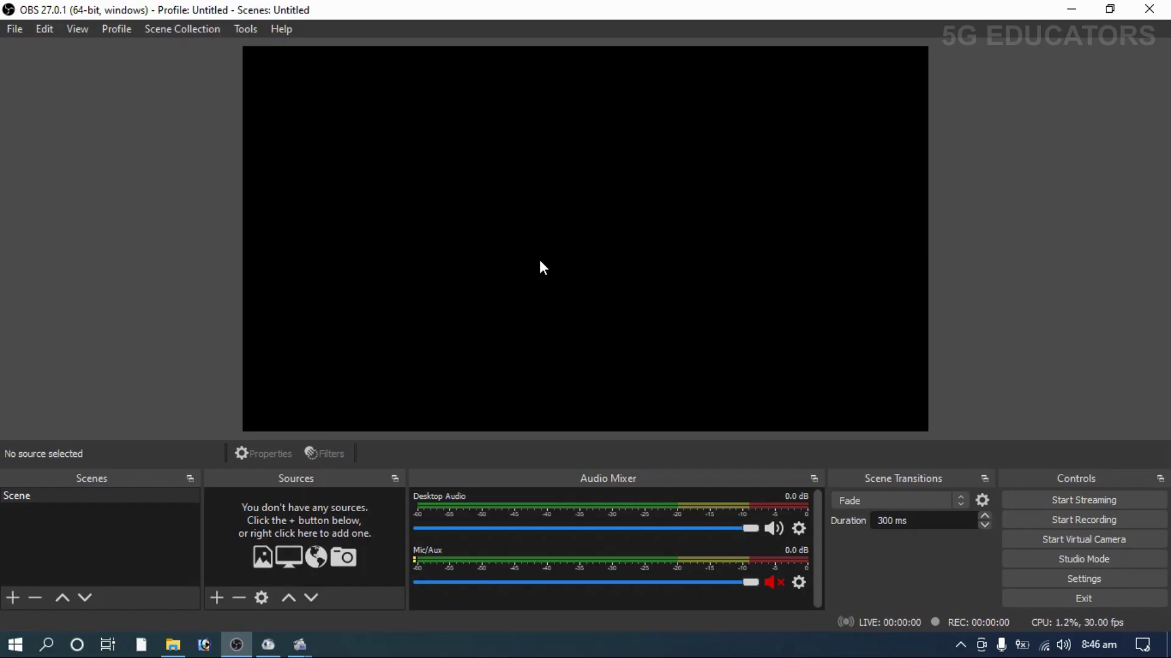
Run the Auto-Configuration Wizard optimized just for recording with FPS set to 30, and apply the resulting settings
click(244, 29)
click(275, 47)
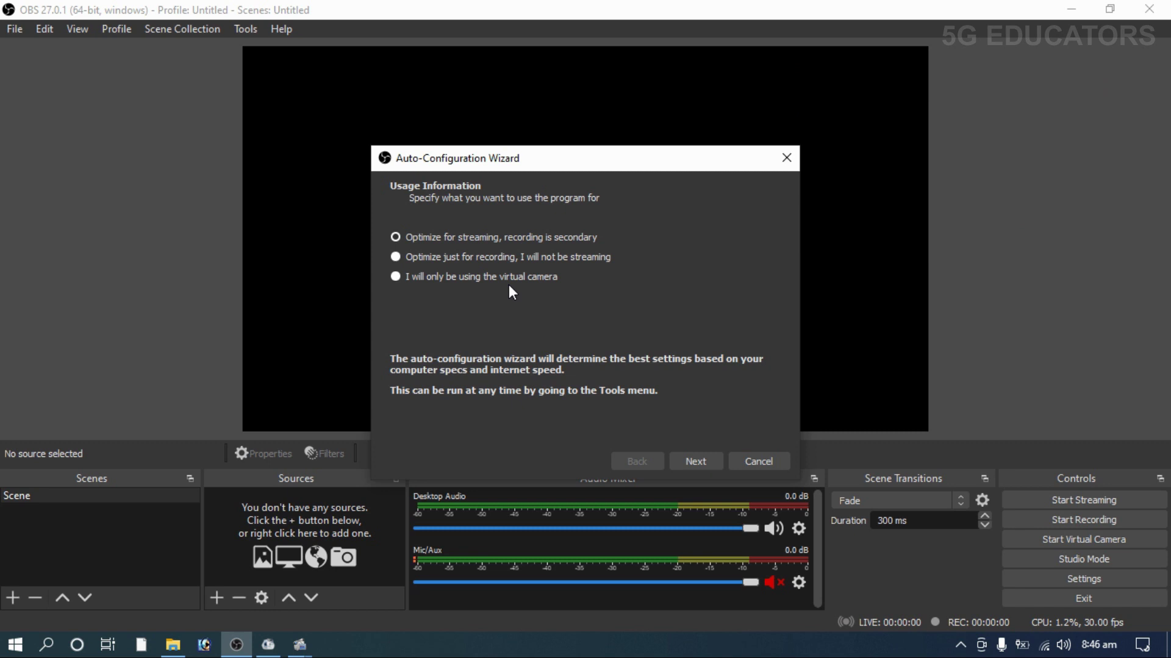
click(479, 257)
click(700, 462)
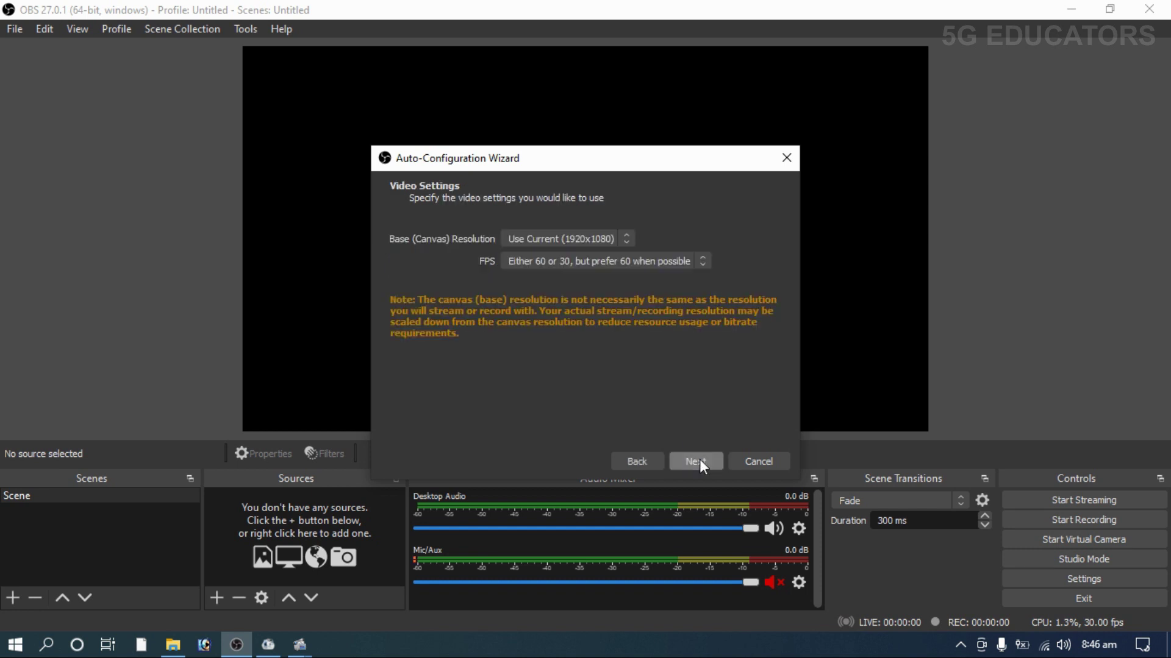
click(707, 260)
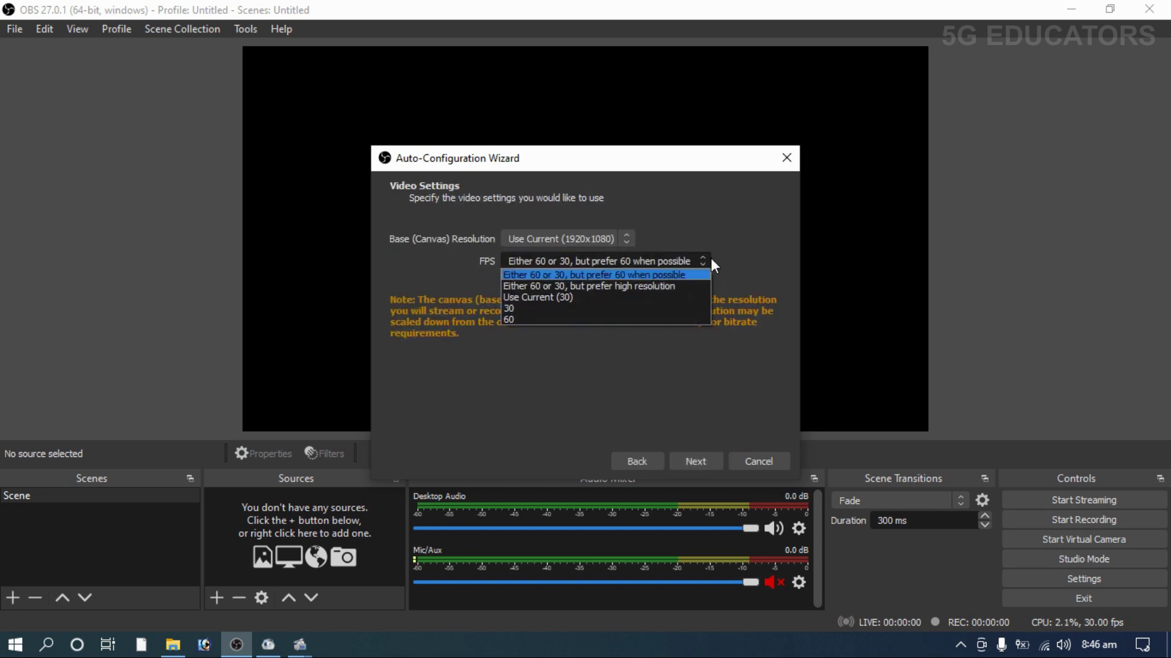
click(608, 309)
click(687, 462)
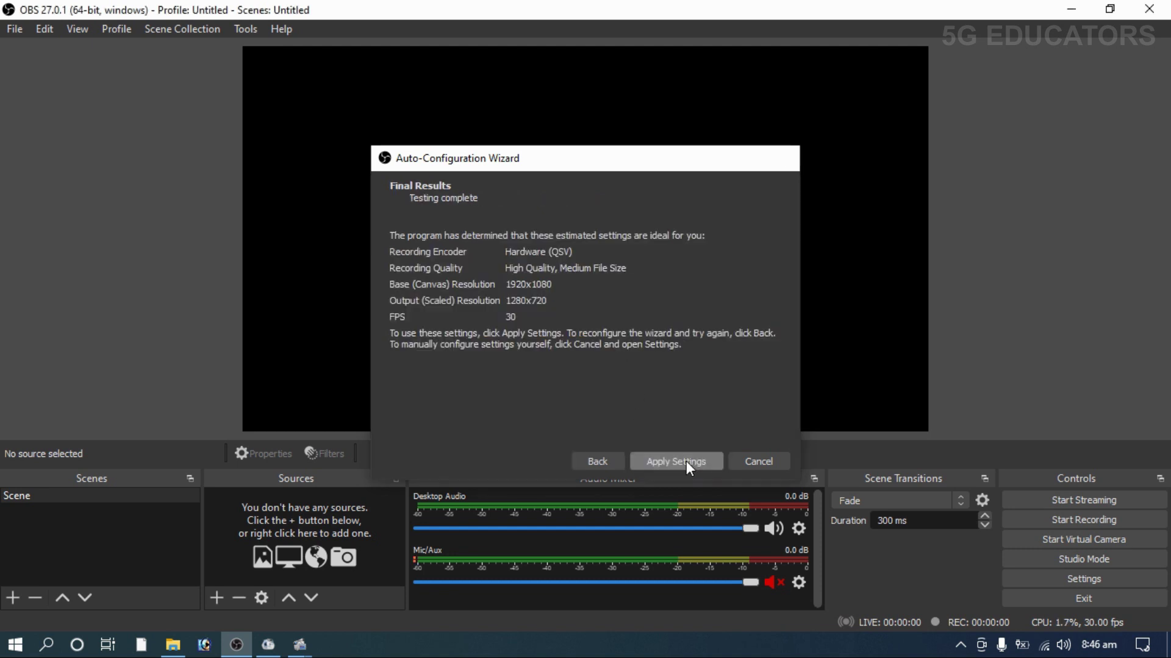
click(676, 462)
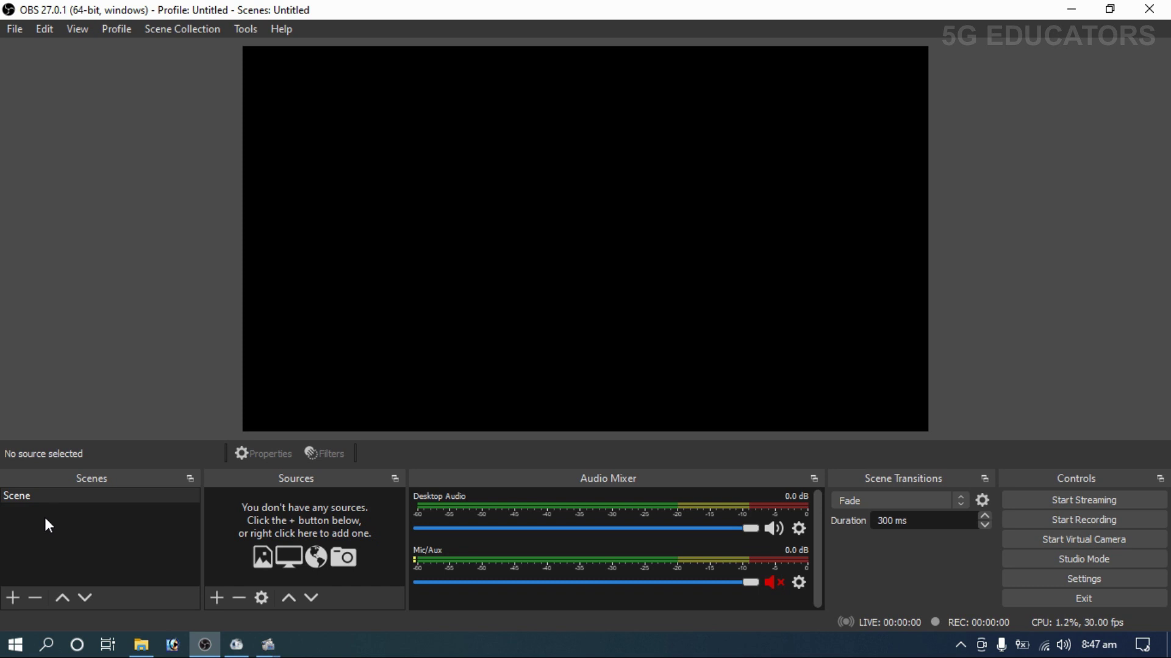
Add a second scene with the name Scene 2 and switch between the two scenes
click(12, 598)
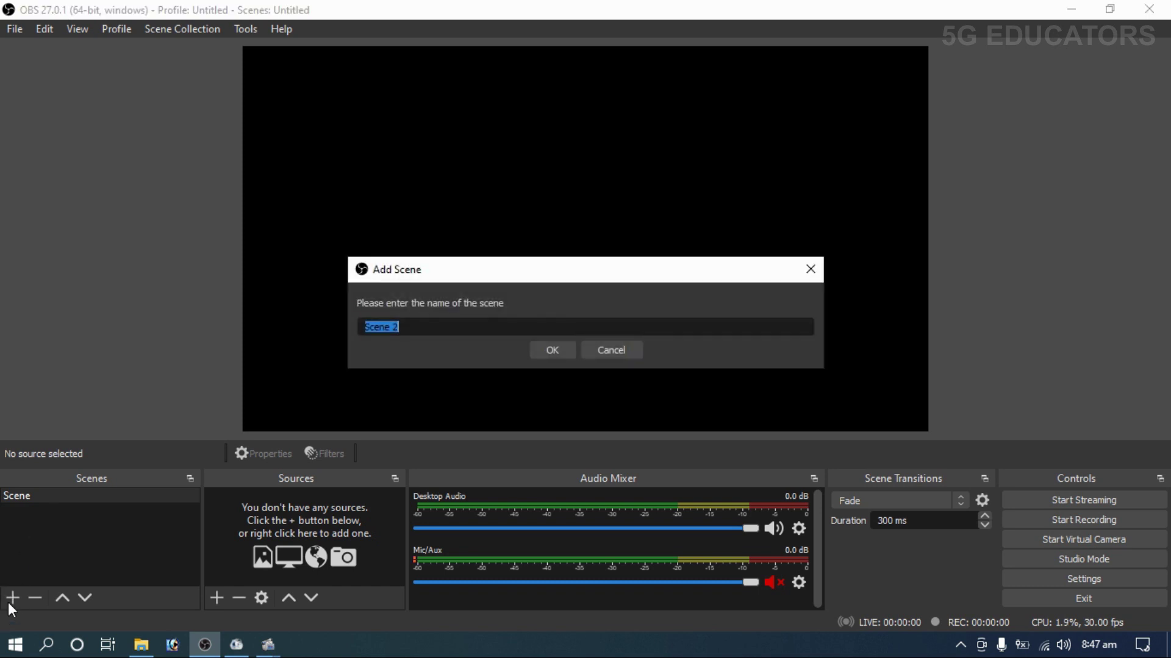
click(553, 351)
click(64, 493)
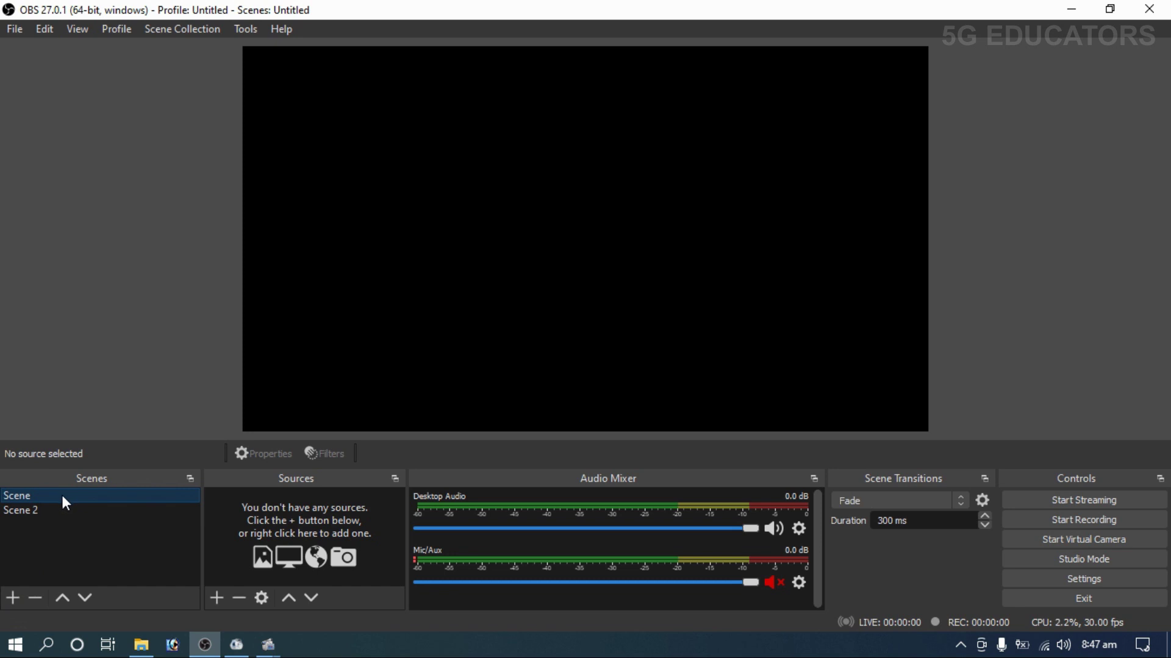
click(58, 515)
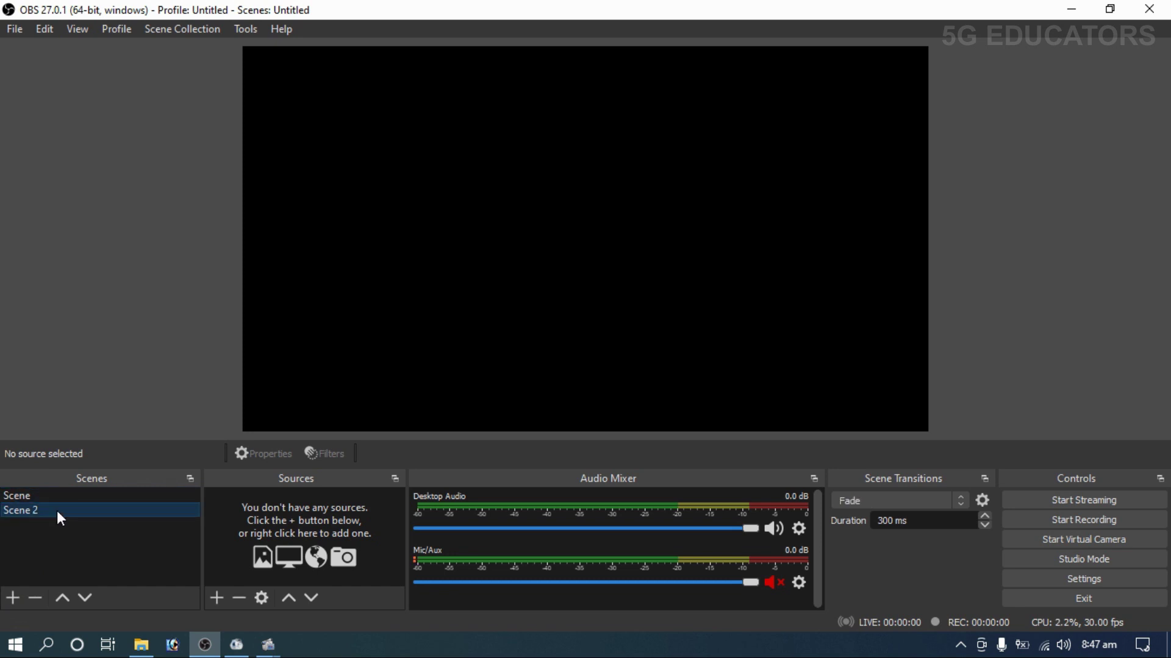
click(50, 493)
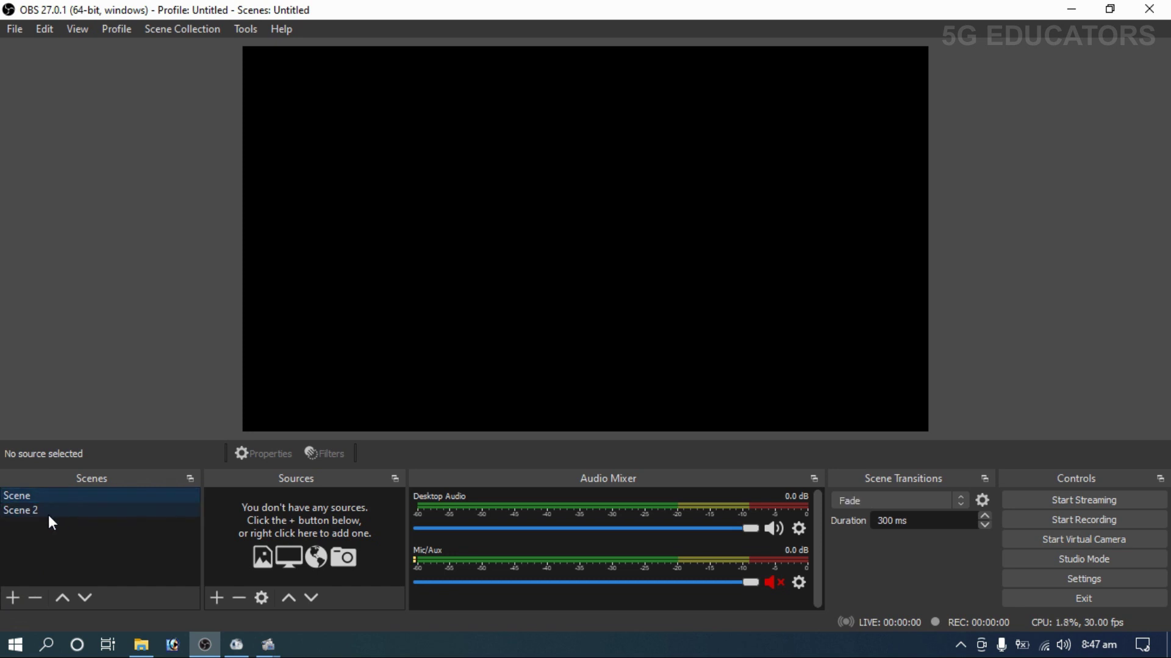
Remove Scene 2 from the scene collection
click(49, 515)
right_click(52, 511)
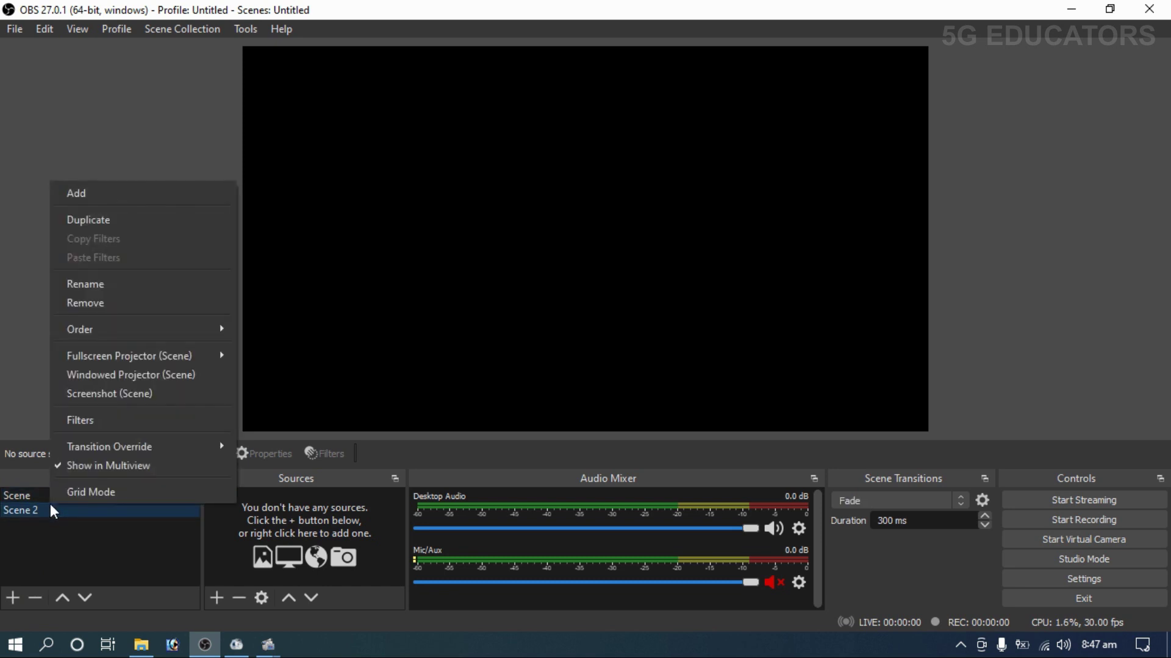
click(100, 305)
click(620, 351)
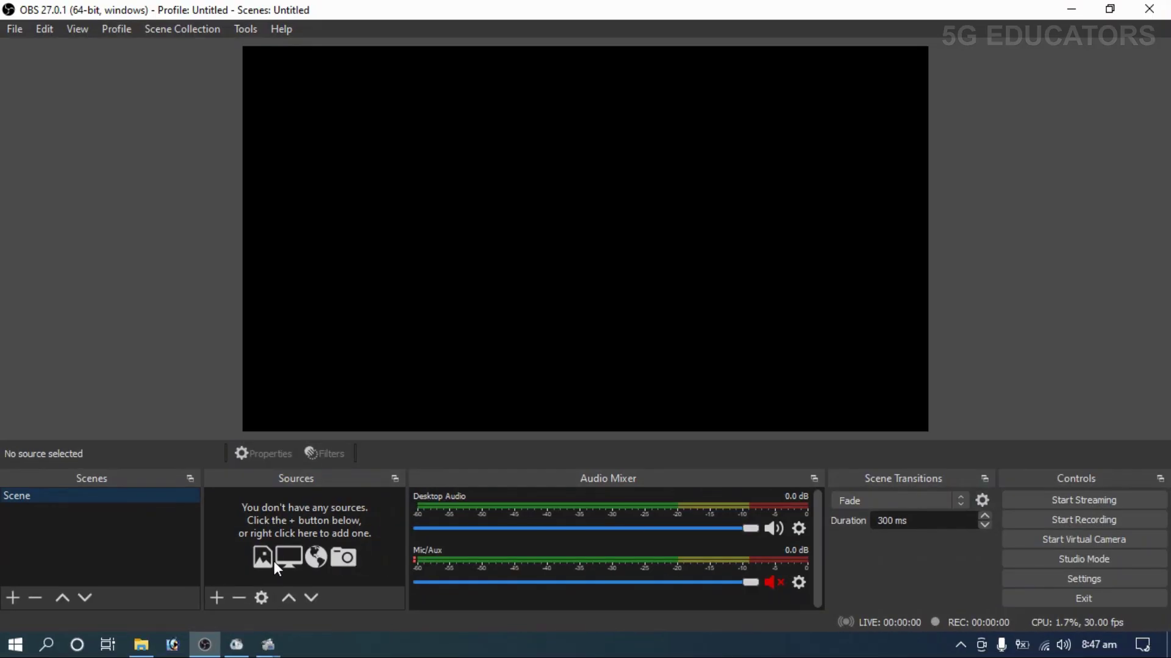
click(218, 600)
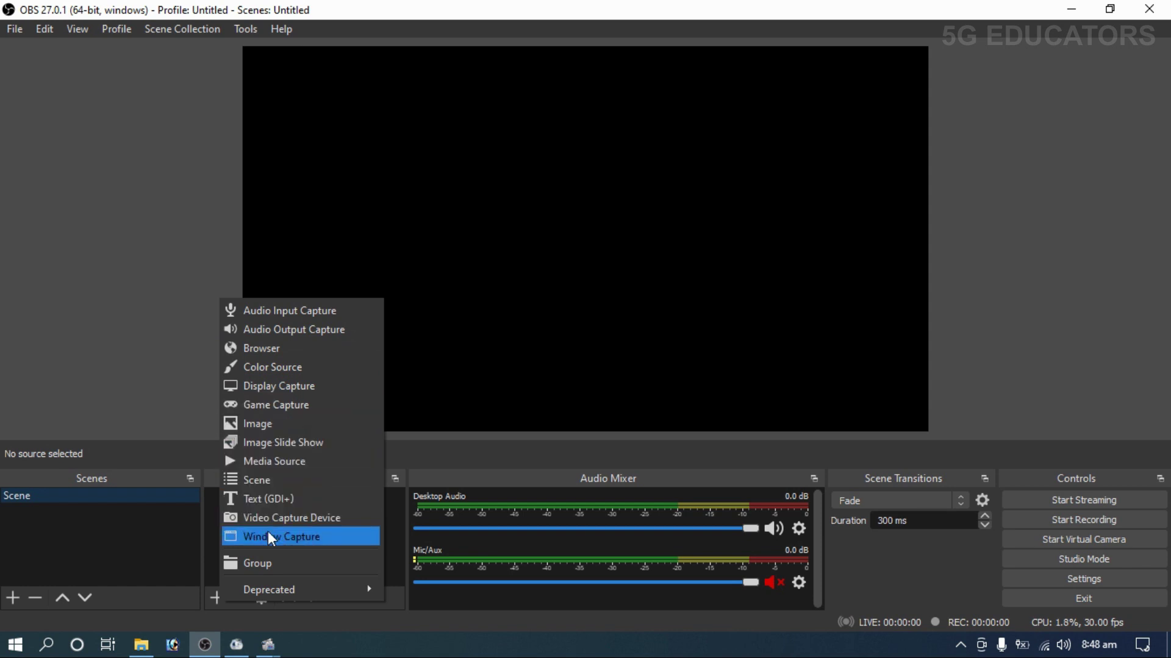
click(134, 229)
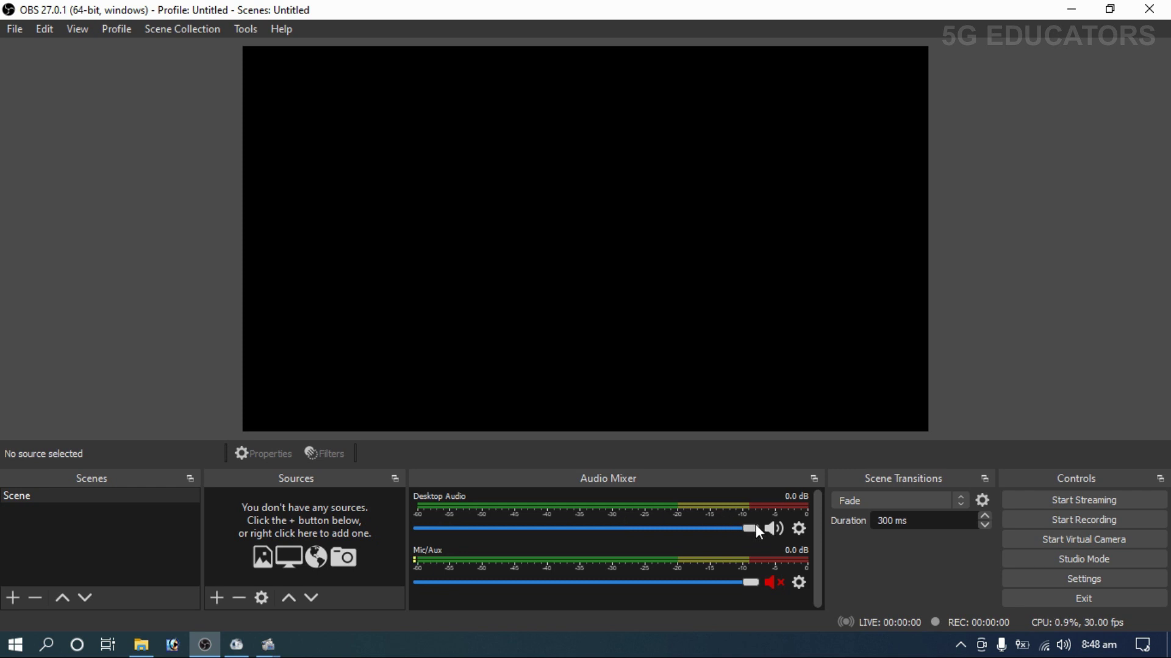
Unmute the Mic/Aux channel and set both the Desktop Audio and Mic/Aux volumes to 0.0 dB
drag(693, 530, 821, 549)
click(776, 582)
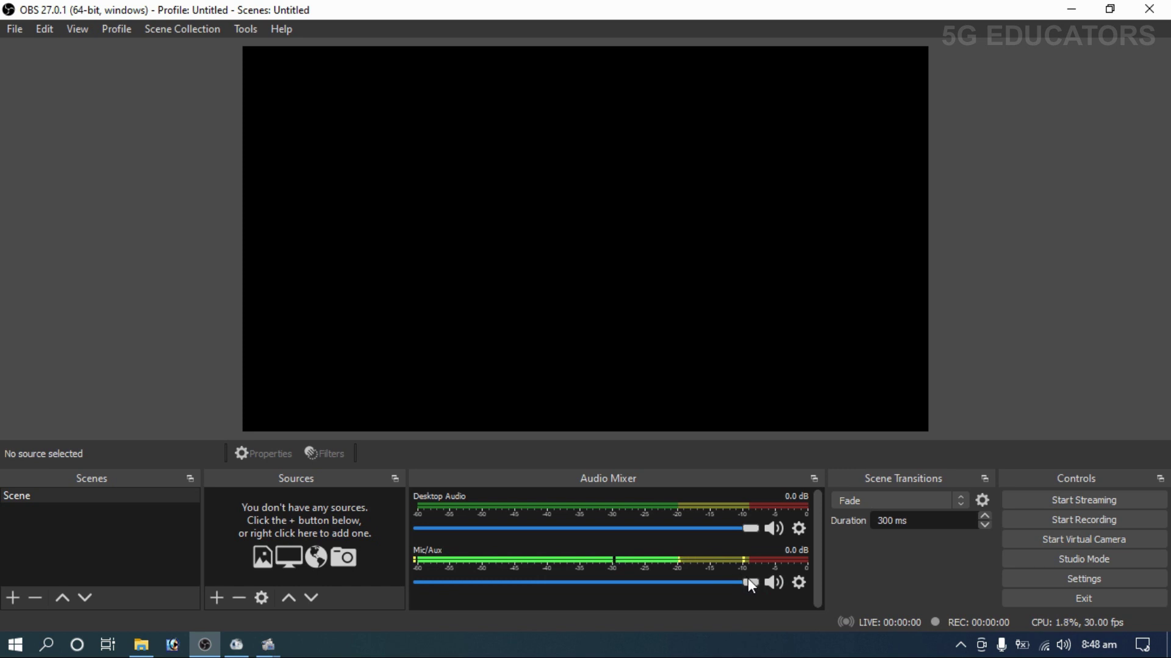
drag(748, 580, 812, 578)
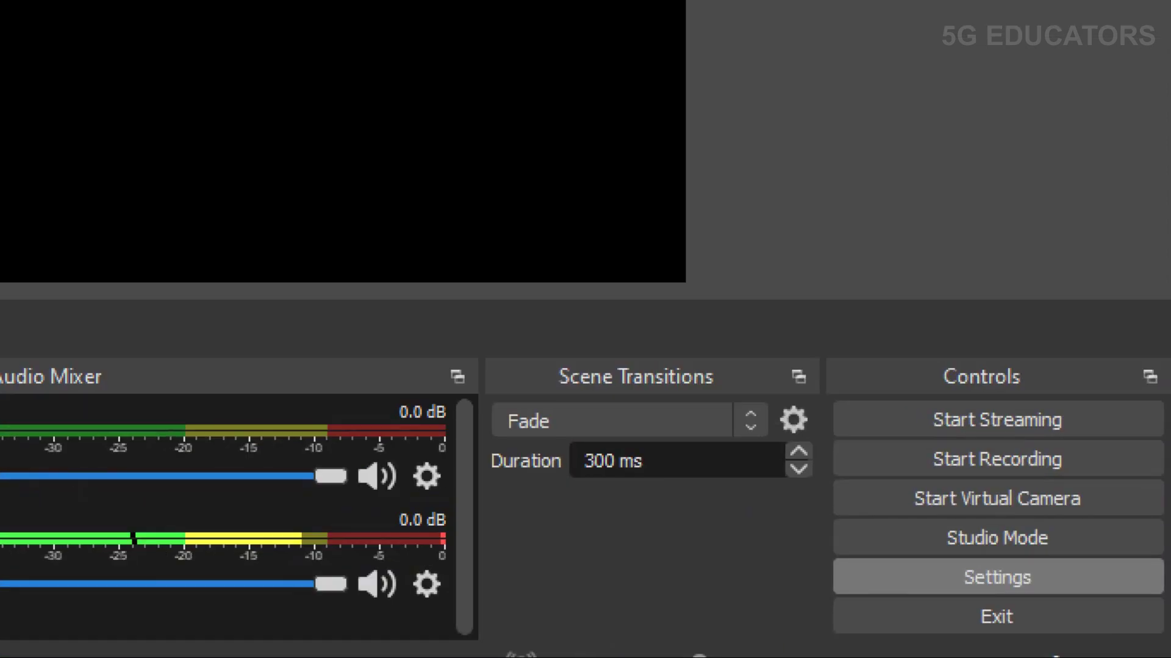
In the stream settings, try Twitch as the streaming service and switch back to YouTube - RTMPS
click(1036, 576)
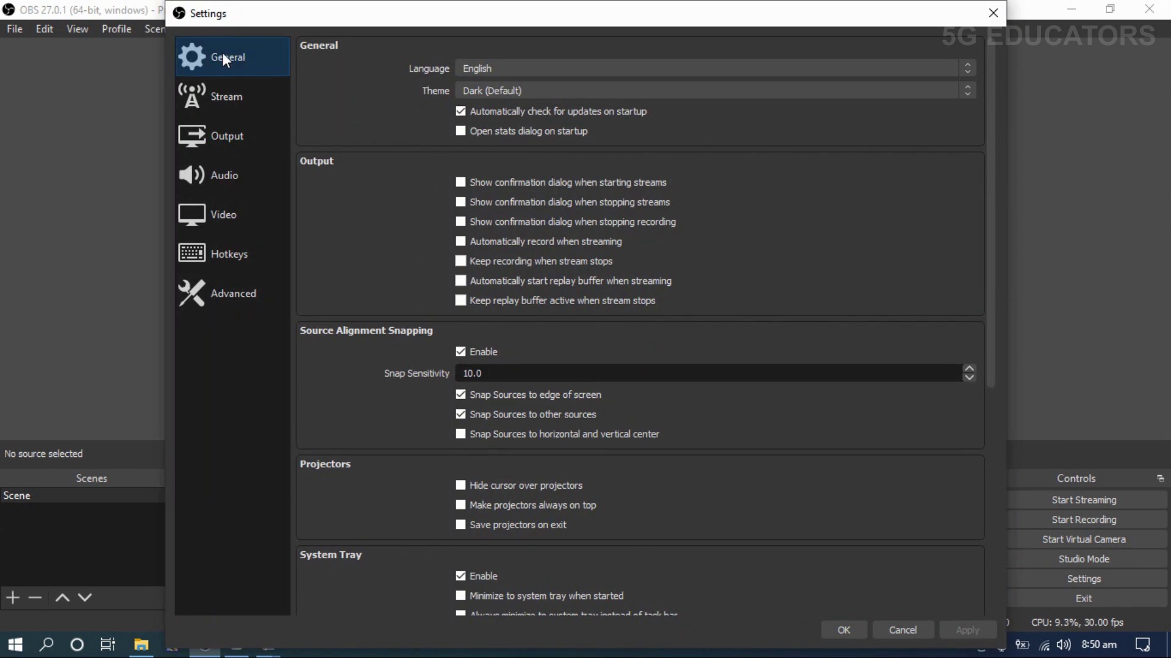
click(223, 92)
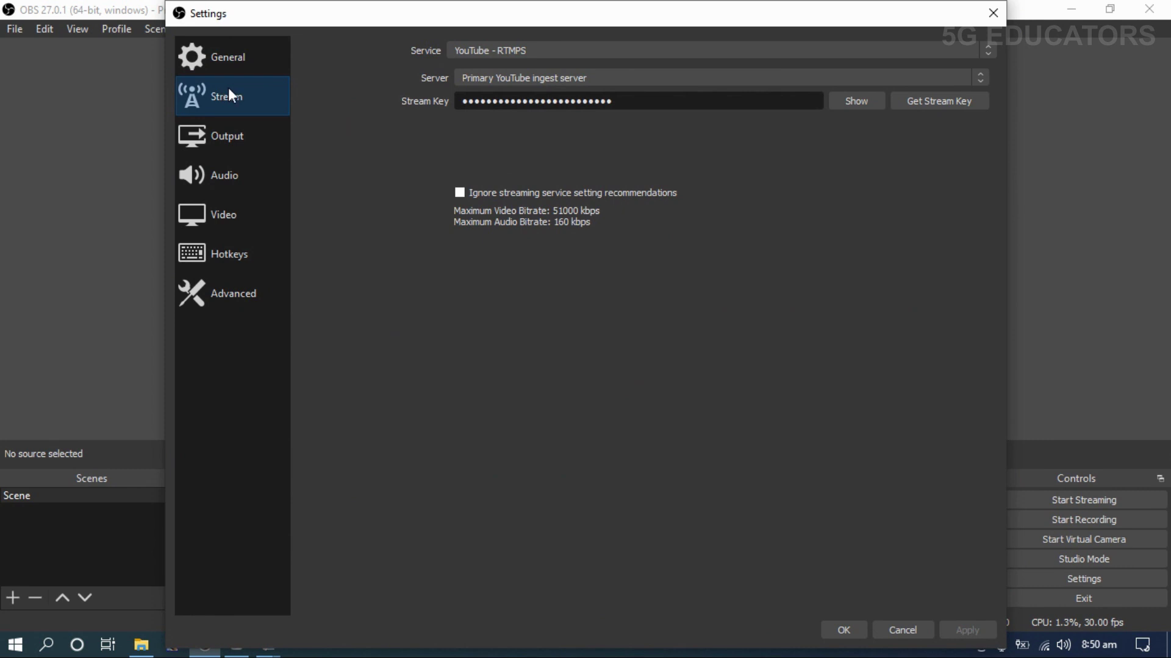
click(656, 53)
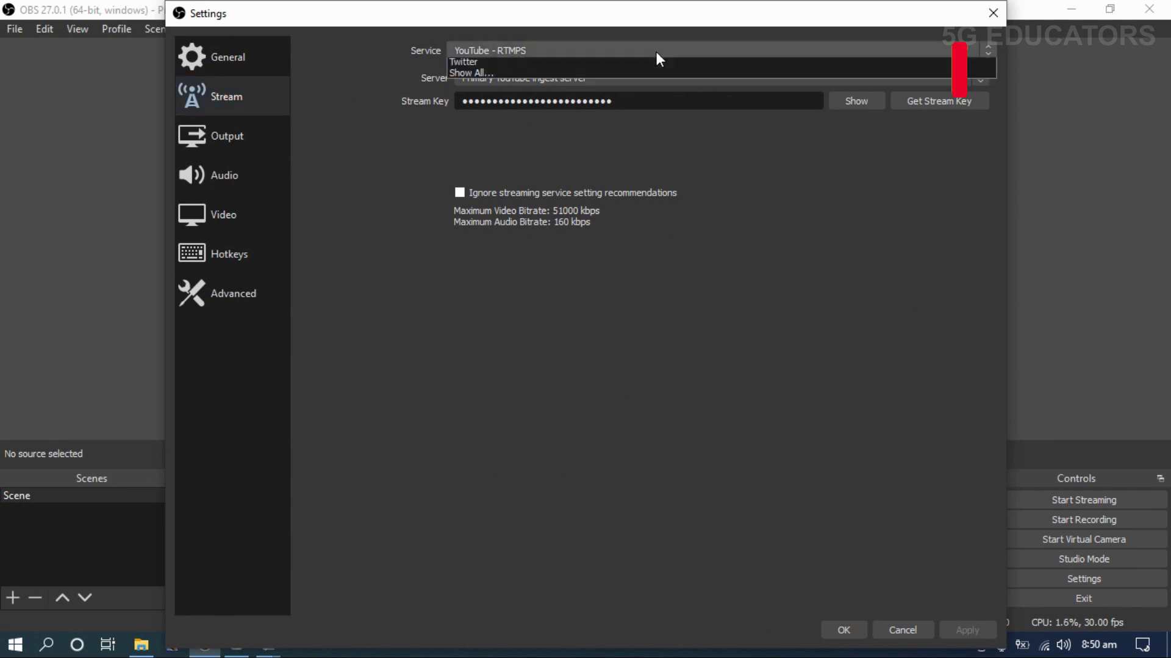
click(571, 74)
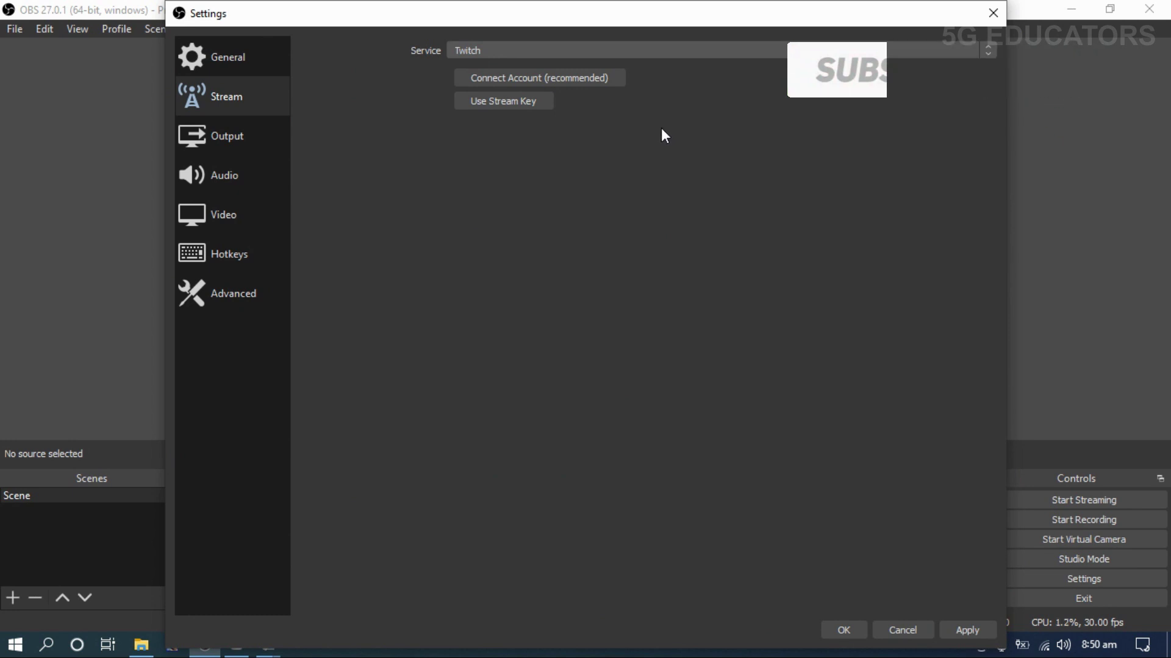
click(688, 49)
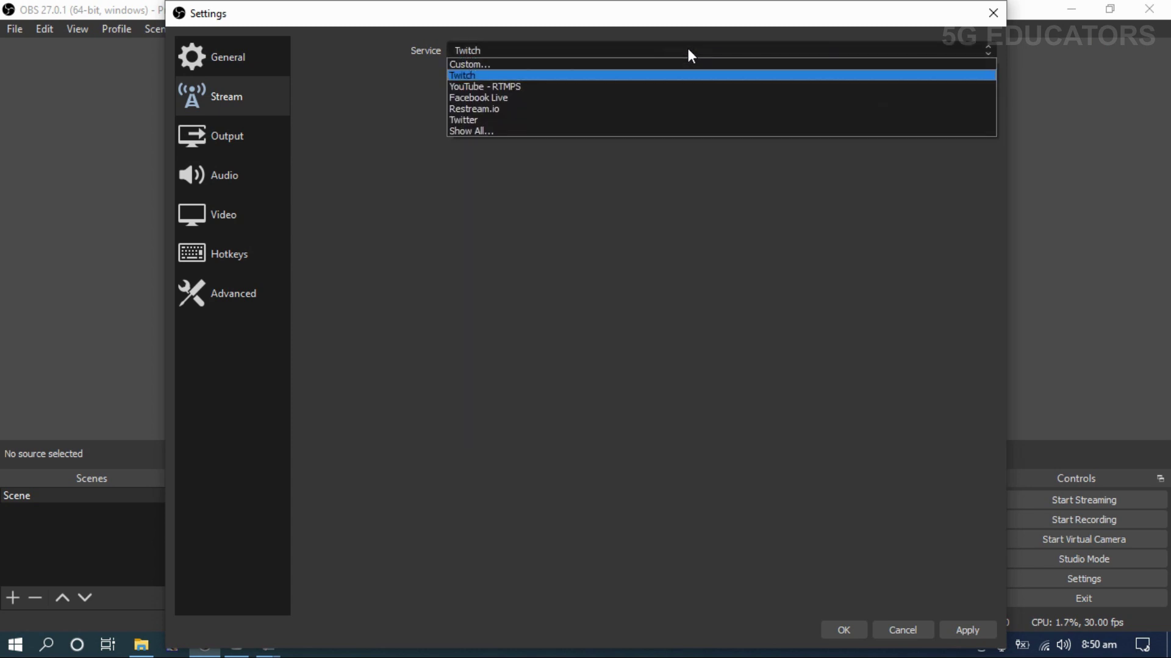
click(526, 90)
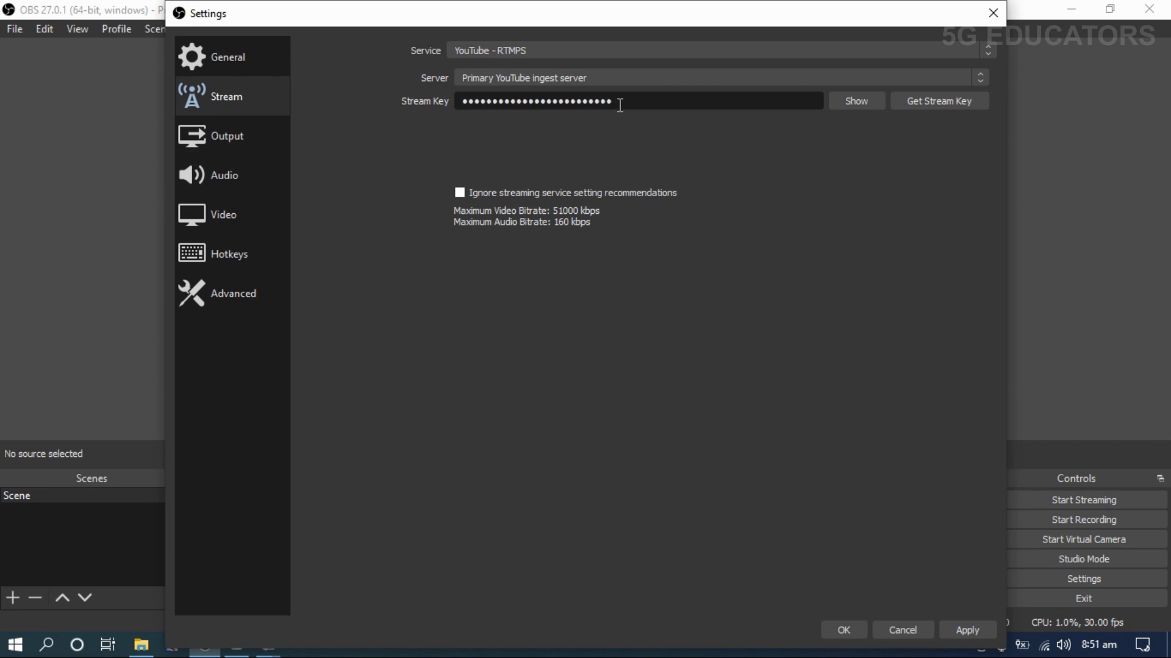
In the output settings, try mkv as the recording format, return it to mp4, and check the recording quality options
click(221, 147)
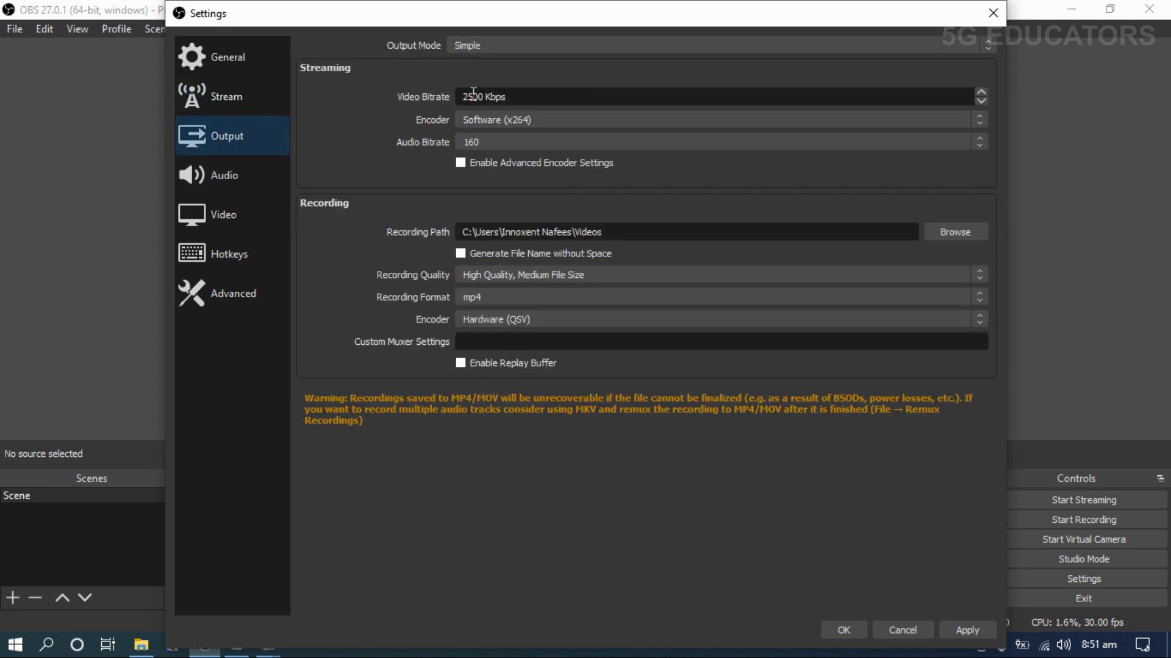
click(580, 294)
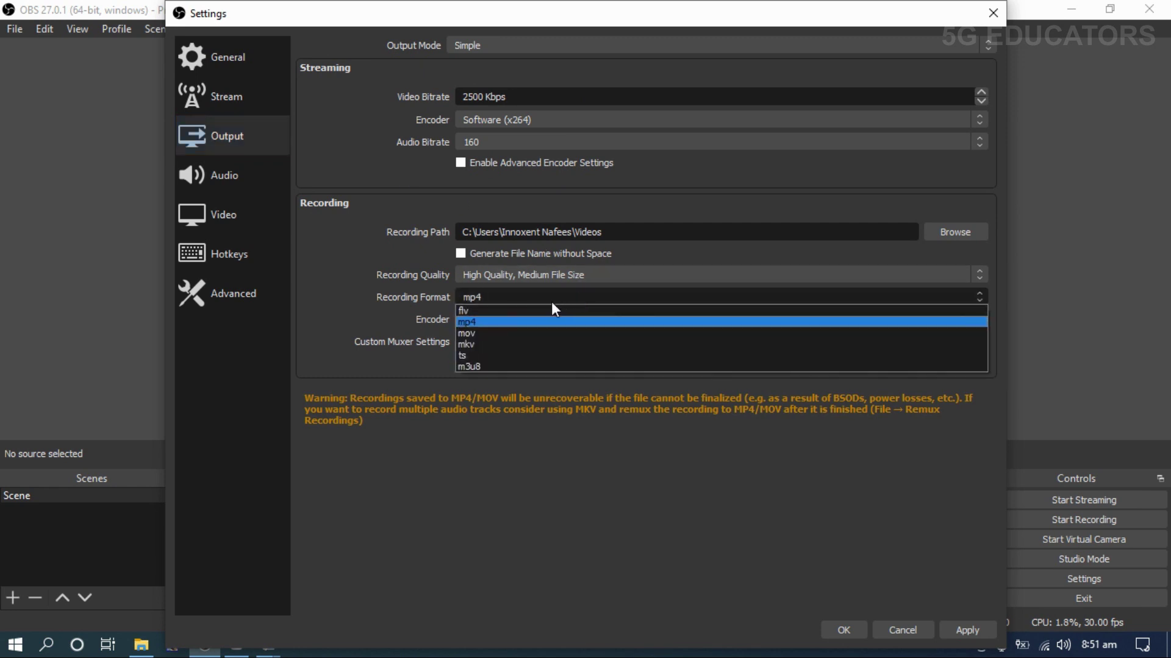
click(479, 343)
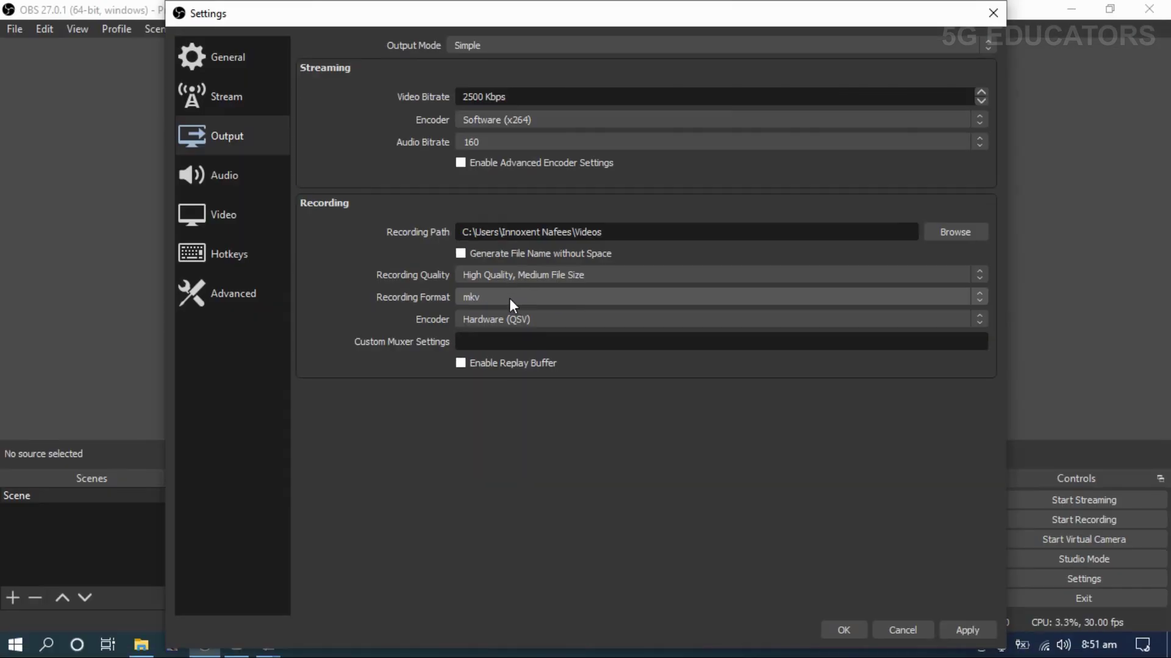
click(509, 303)
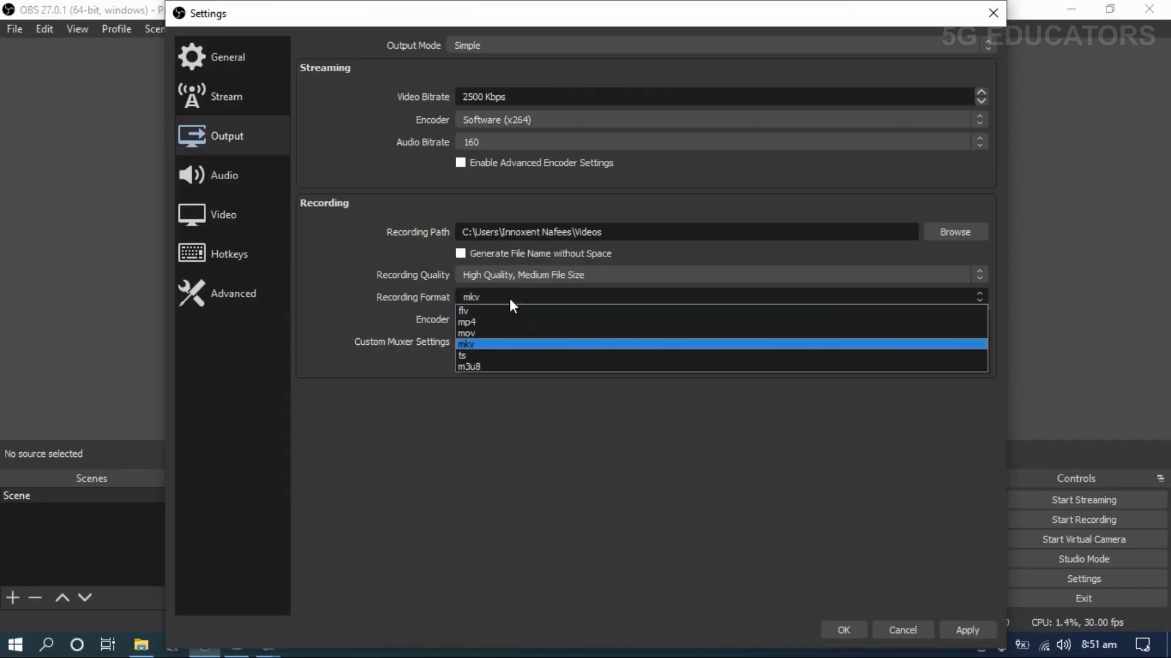
click(481, 323)
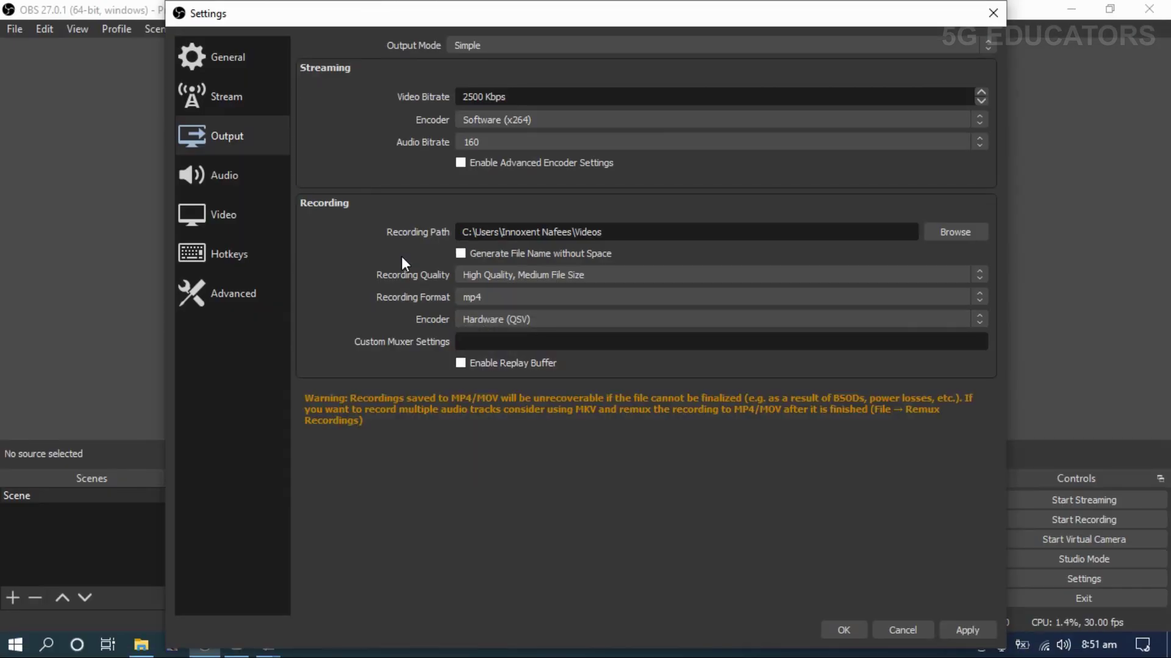
click(488, 278)
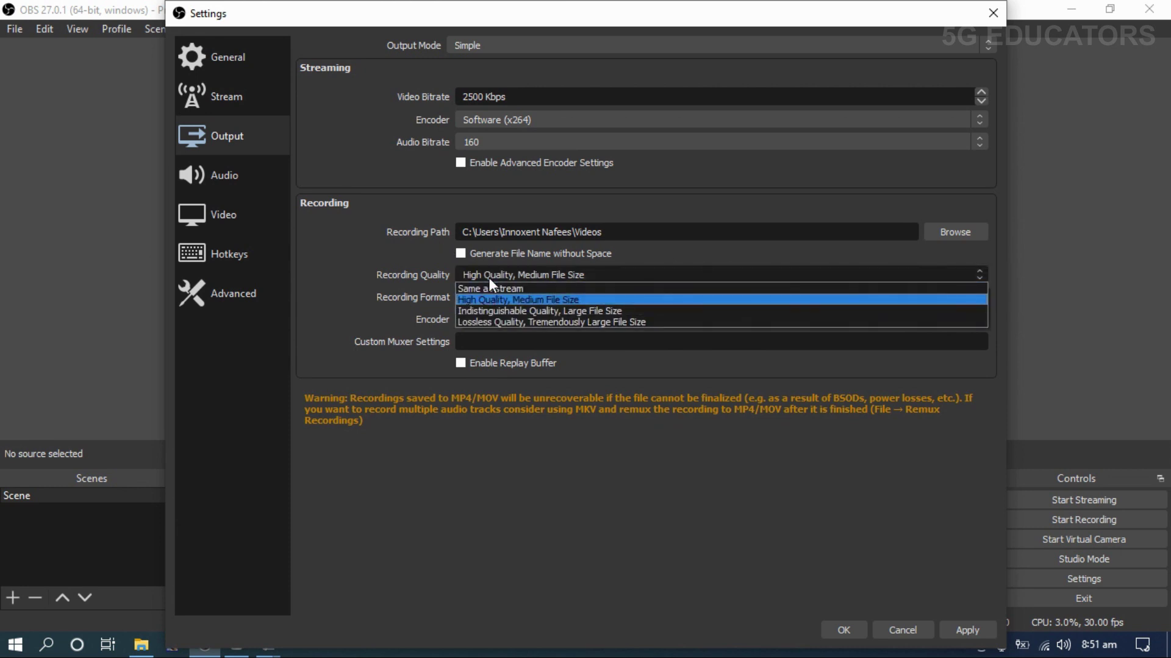
click(489, 278)
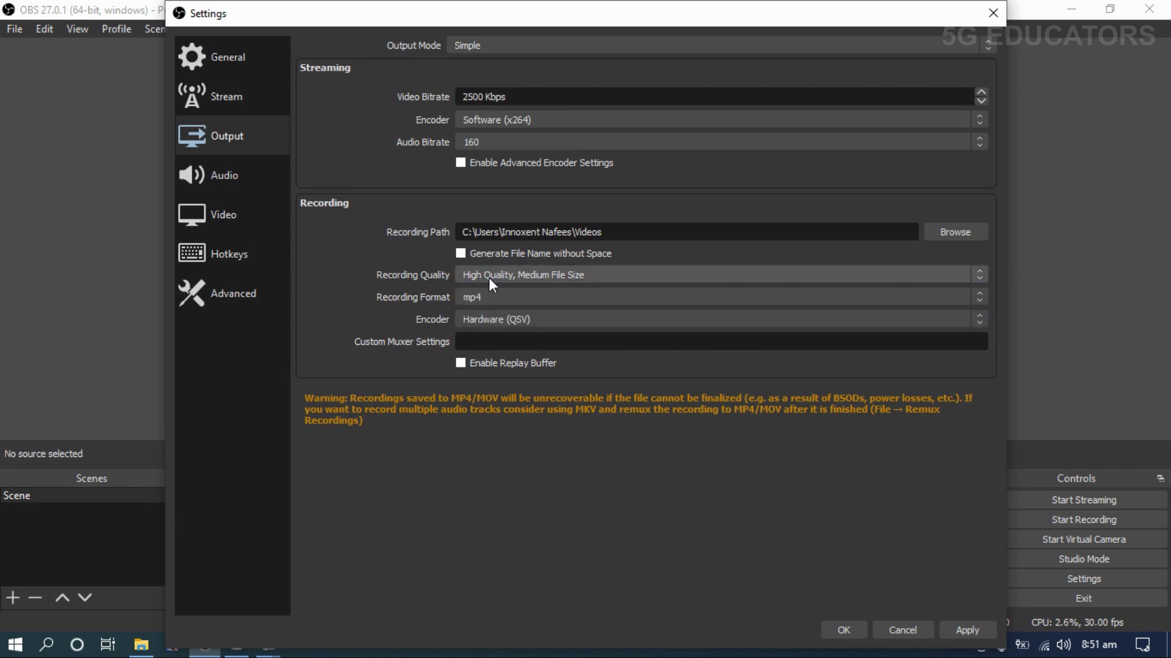
Look over the audio settings and set the video output (scaled) resolution to 1920x1080
click(255, 167)
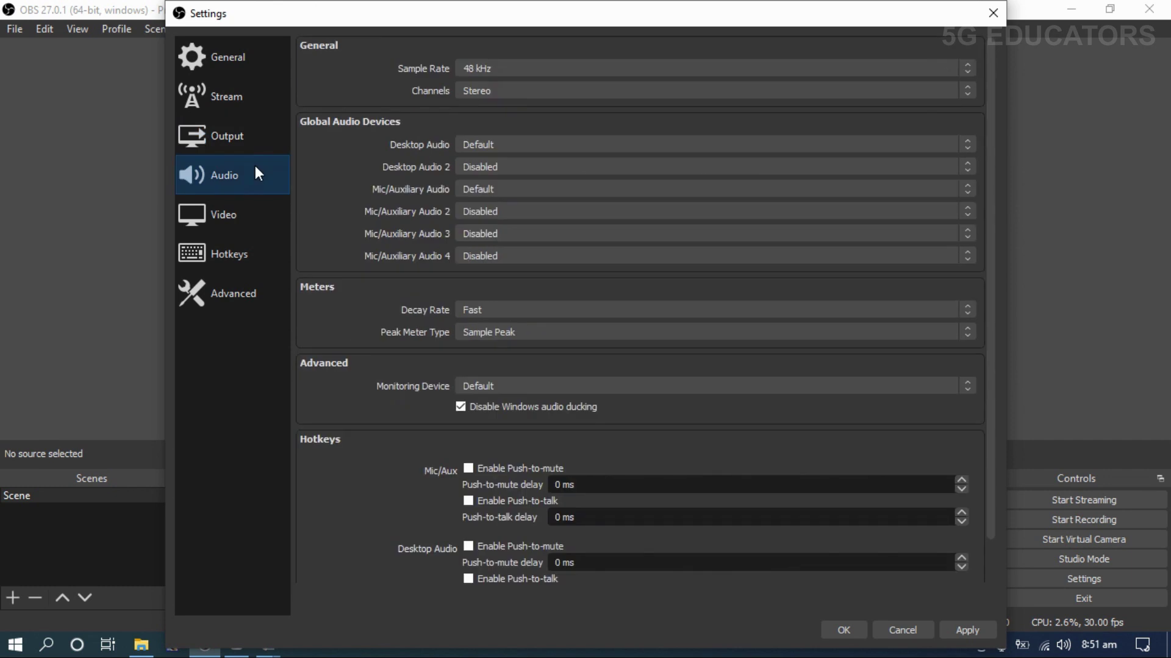
click(234, 217)
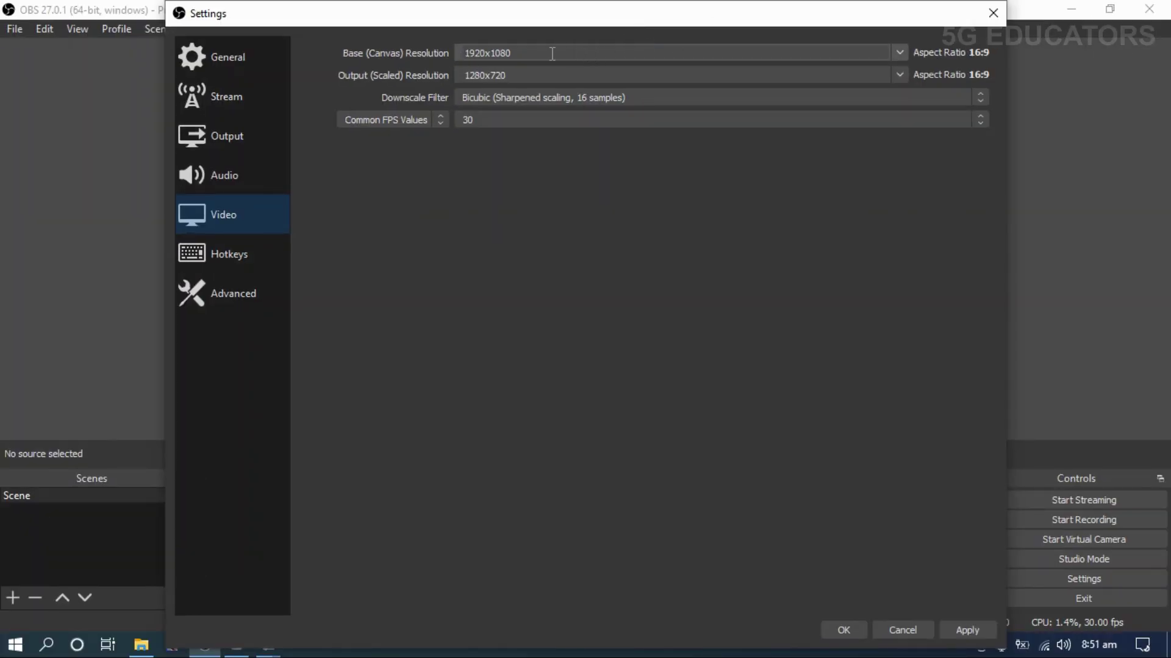
click(512, 69)
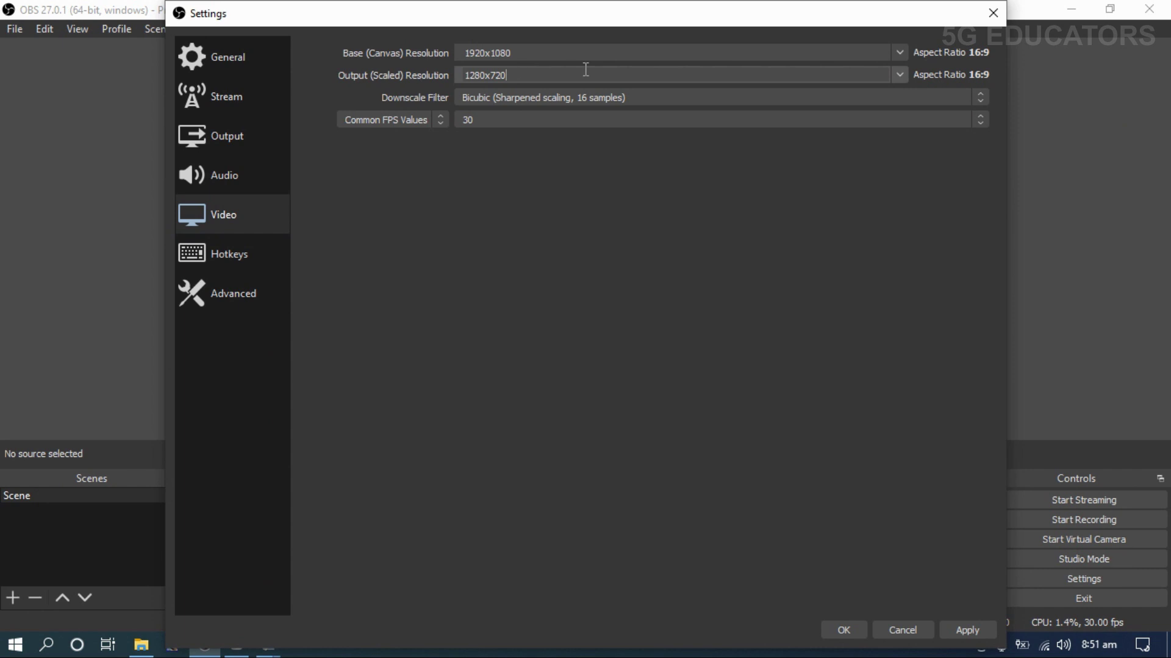
click(900, 75)
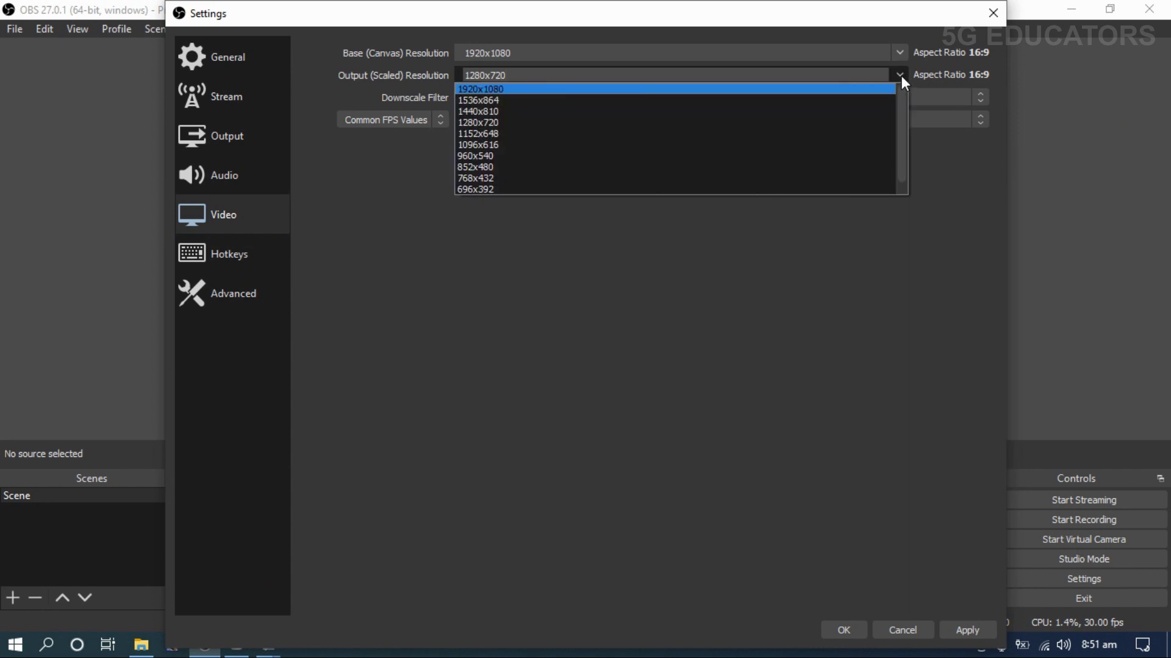
click(617, 89)
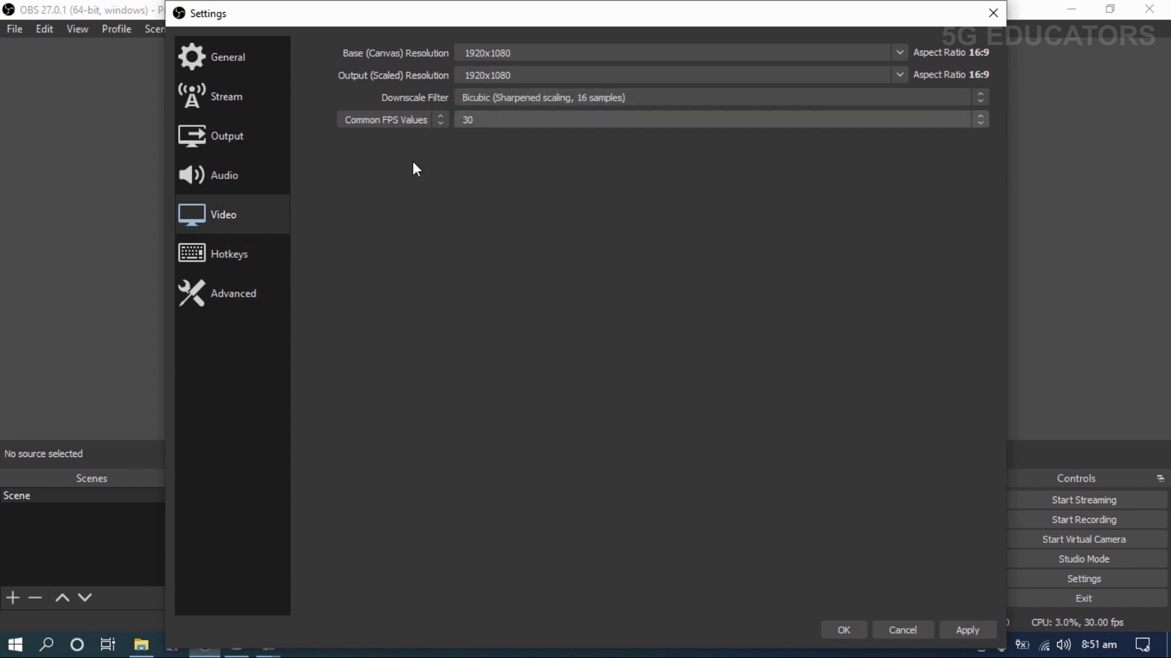
Try Ctrl+S as the Start Streaming hotkey and Ctrl+T as the Stop Streaming hotkey, and clear both assignments
click(254, 268)
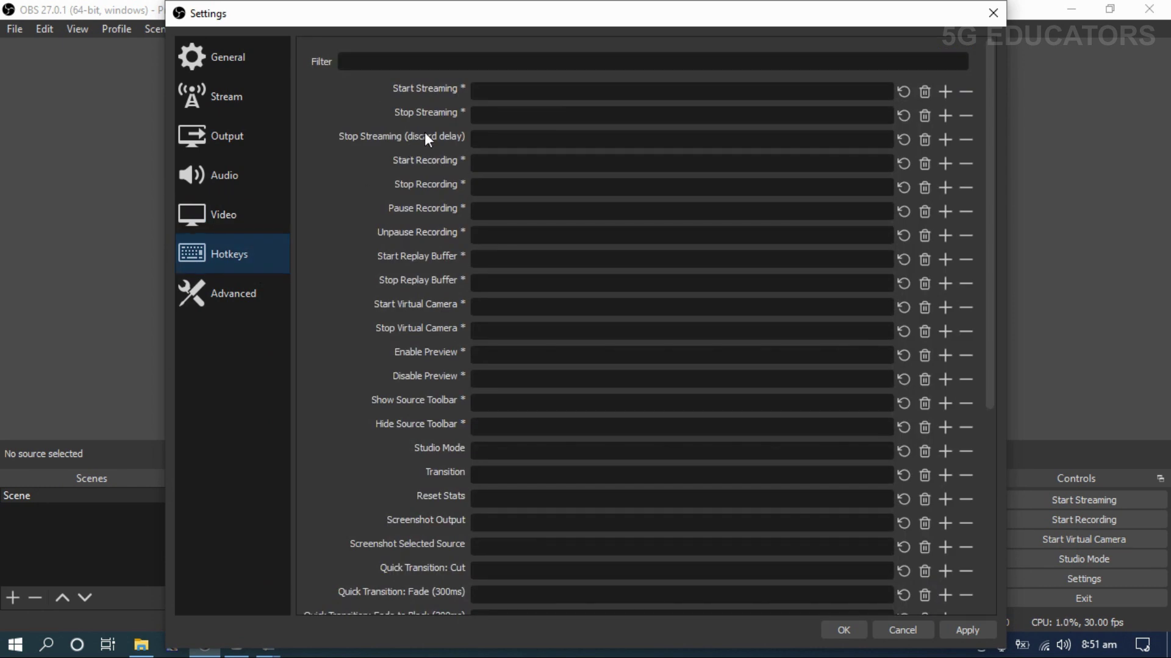
click(519, 98)
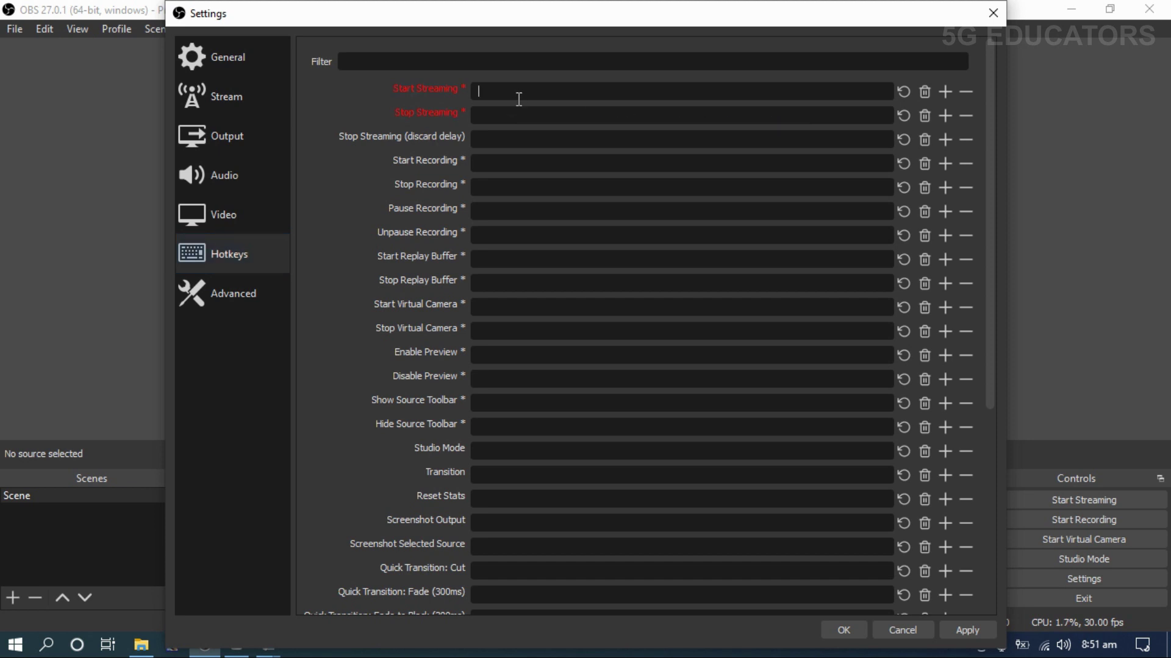
key(ctrl+s)
click(496, 121)
key(ctrl+t)
click(925, 116)
click(924, 91)
Check the advanced settings, then apply the settings changes and close the dialog
click(245, 296)
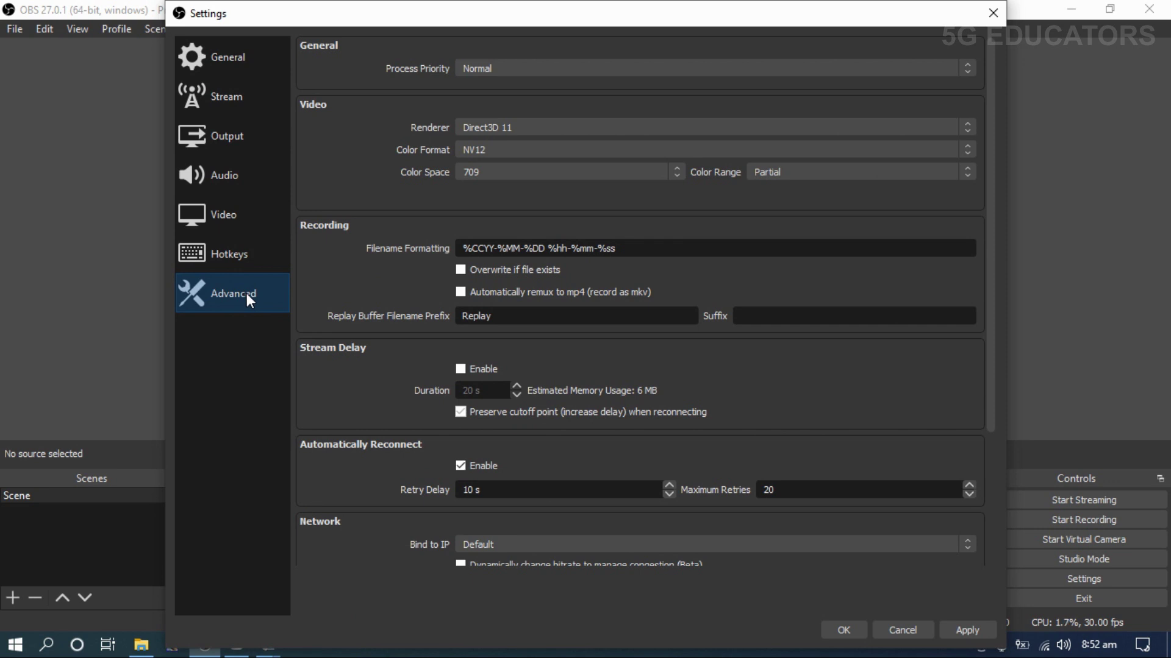
click(964, 630)
click(854, 629)
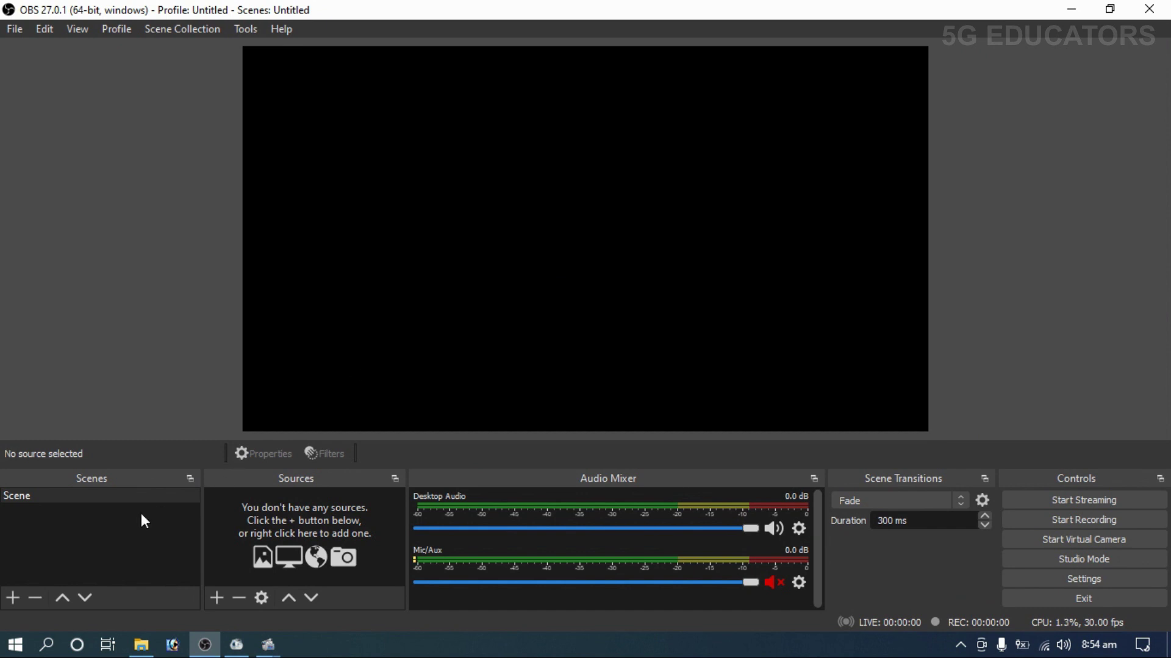
Add two new scenes named YOUTUBE and FACEBOOK
click(12, 598)
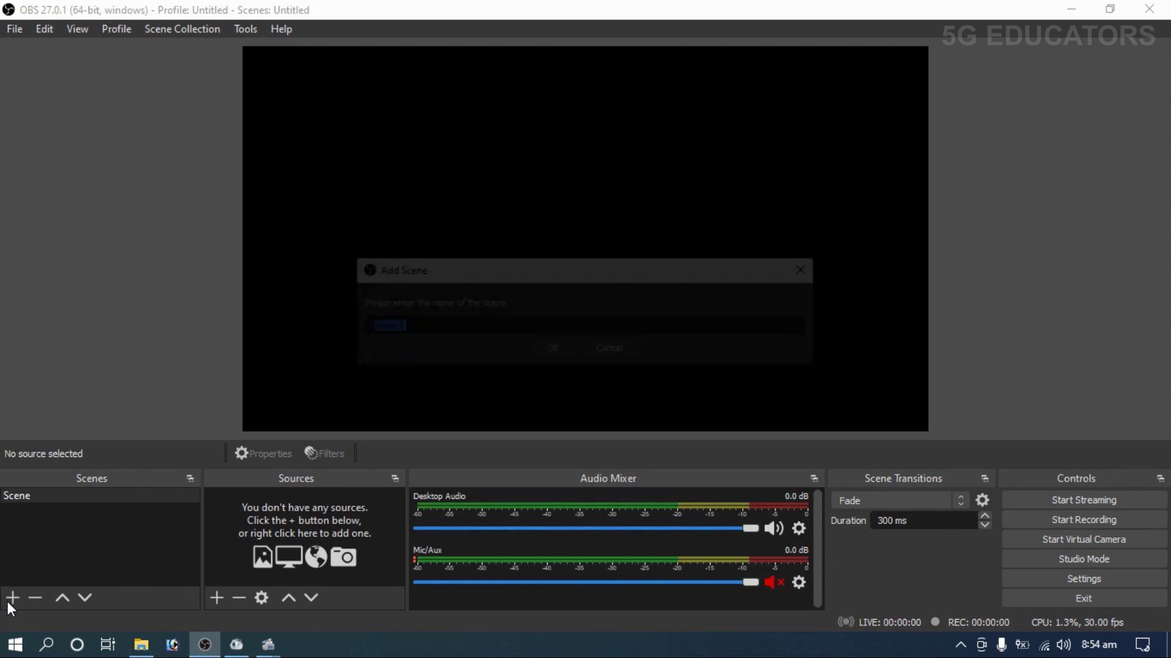
text(YOUTUBE)
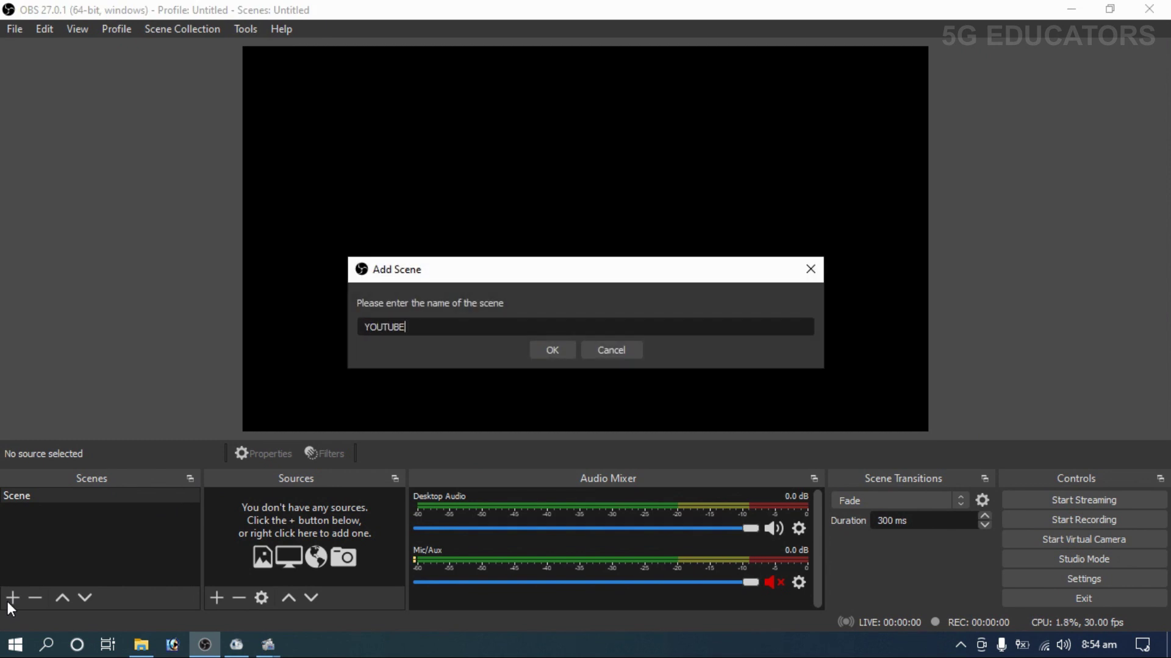
click(552, 350)
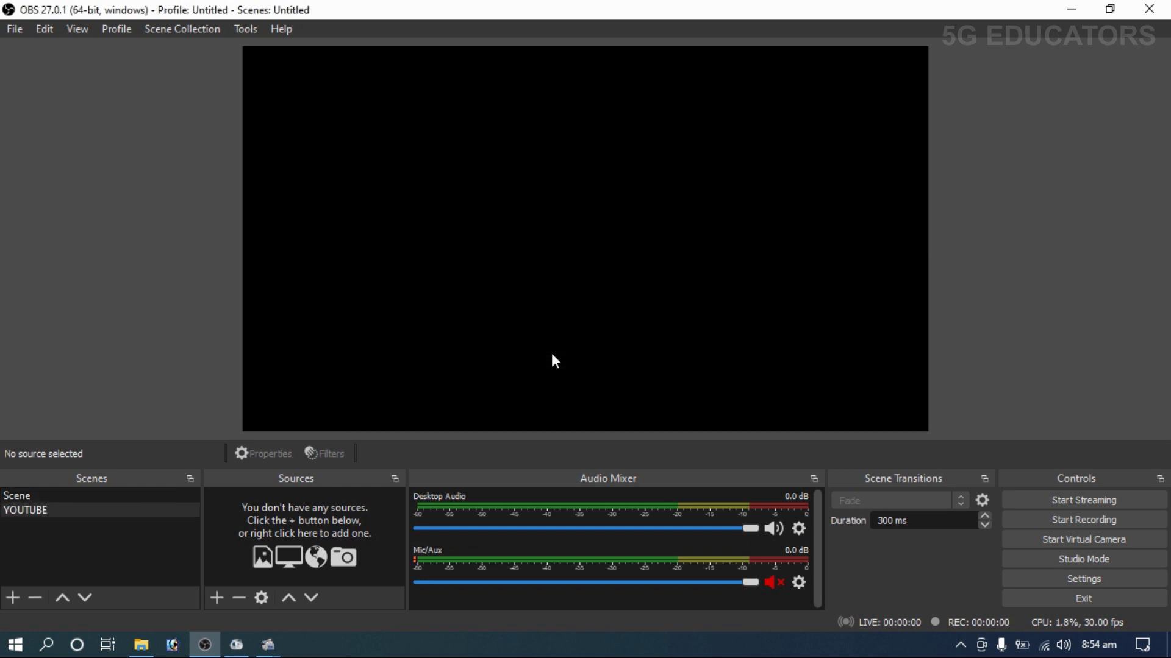
click(16, 607)
text(FACEBOOK)
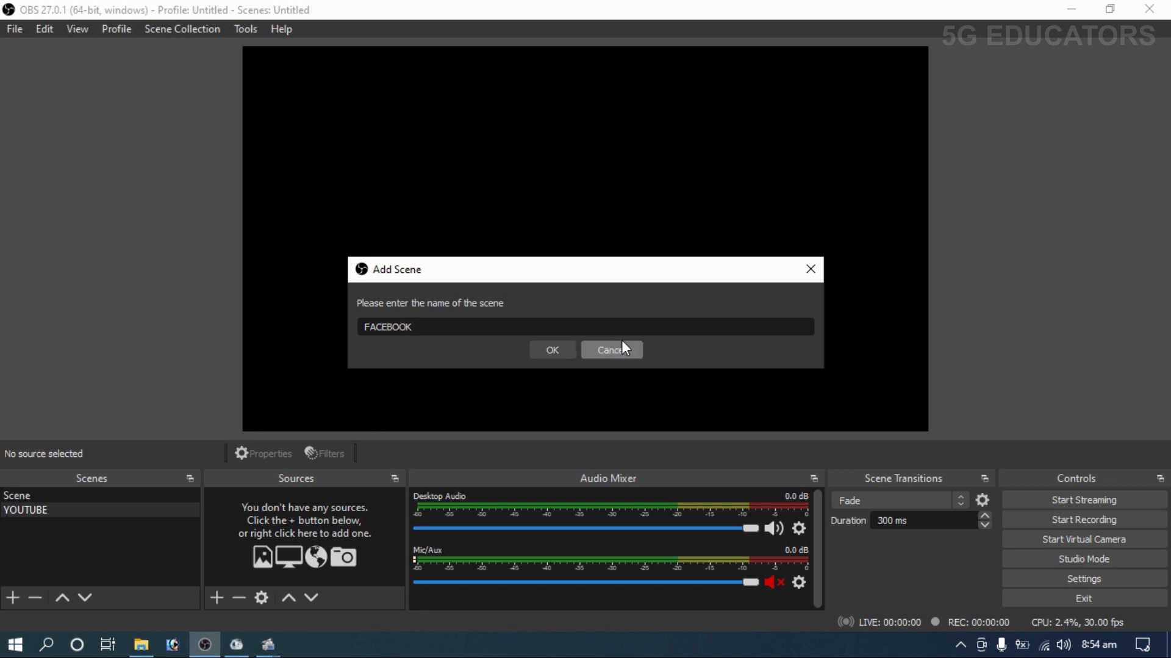
click(553, 350)
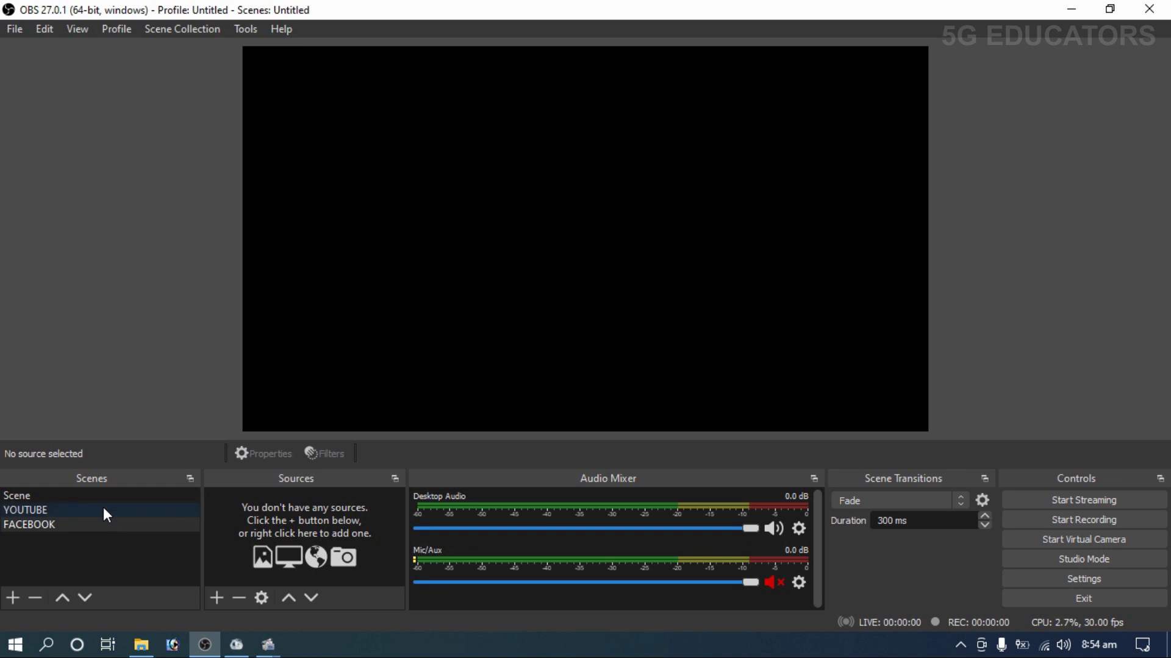
Add a new Display Capture source of Display 1 with cursor capture to the scene named Scene
click(70, 496)
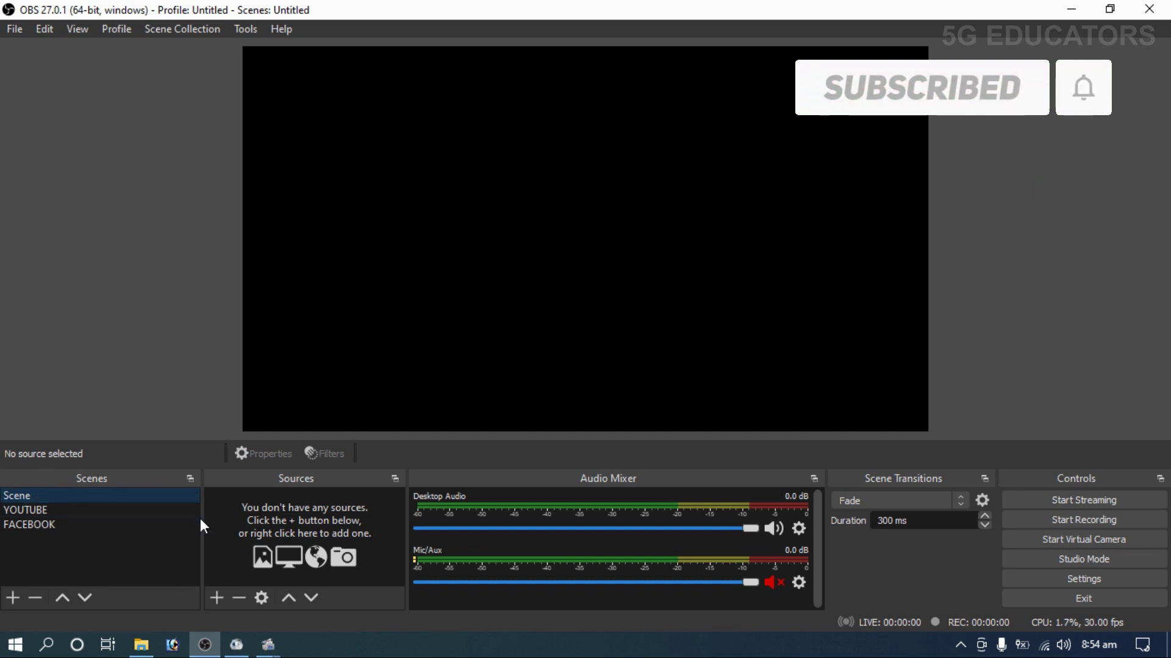
click(216, 598)
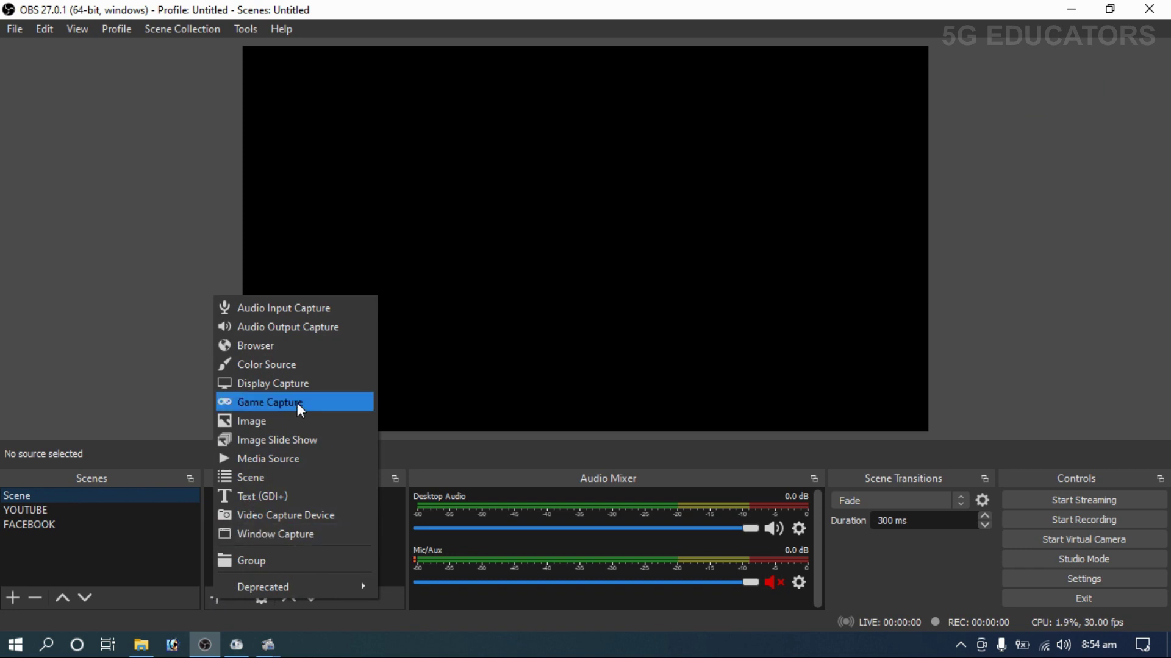
click(294, 387)
click(637, 440)
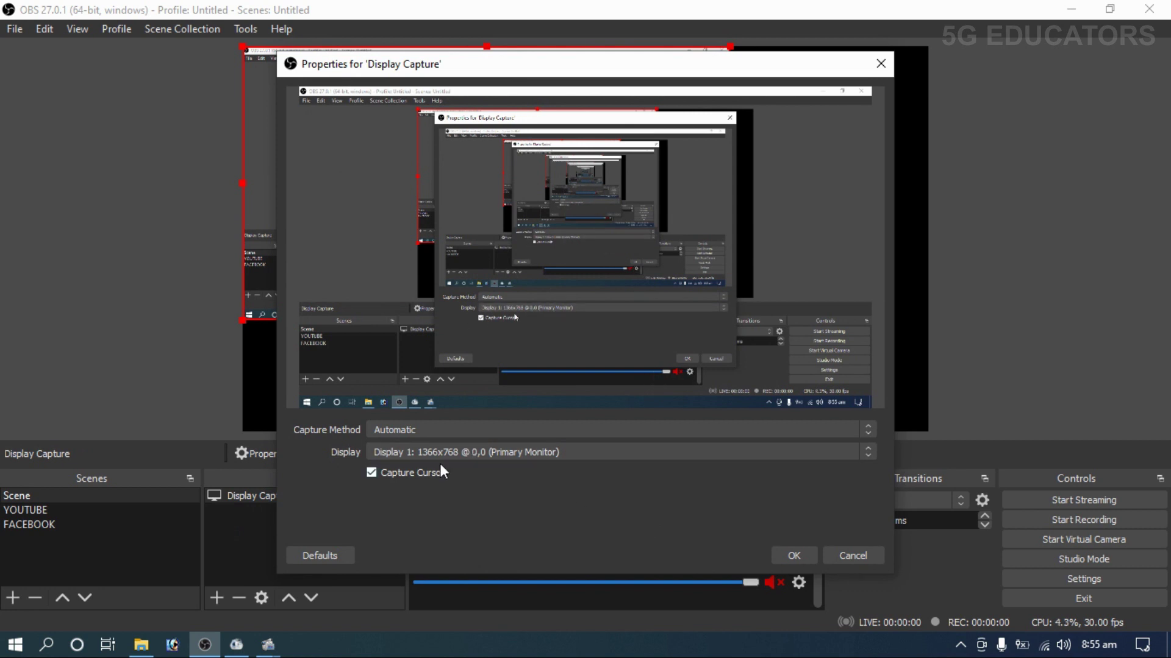
click(793, 552)
Enlarge the display capture in the preview so that it fills the whole canvas
drag(730, 320, 927, 432)
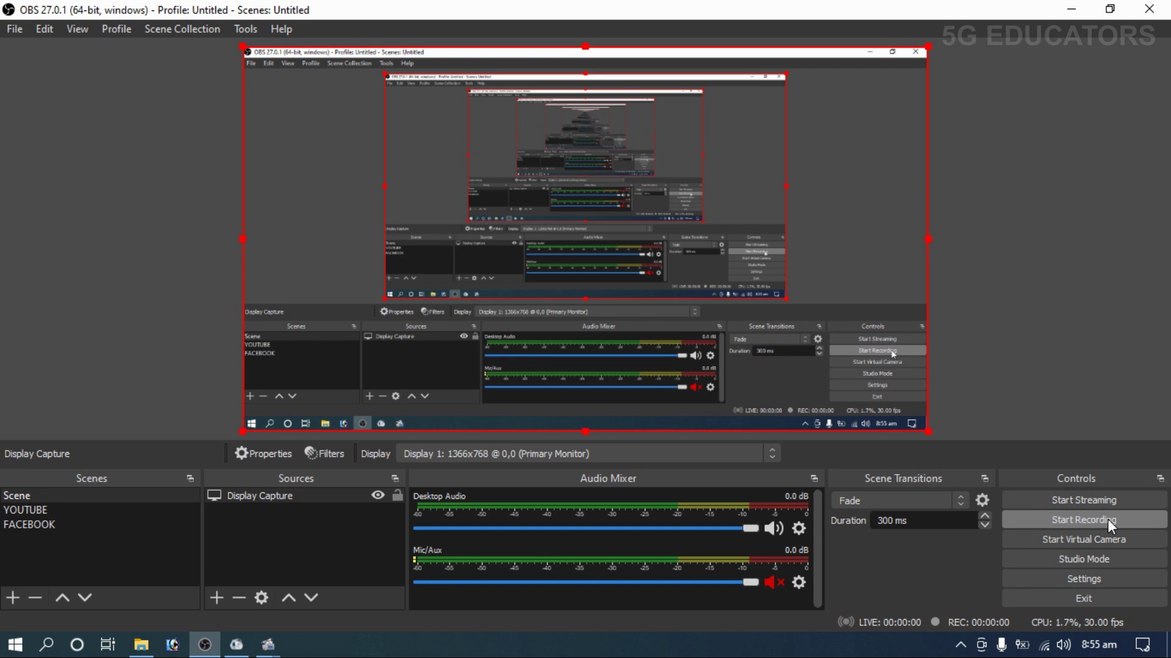
click(1056, 279)
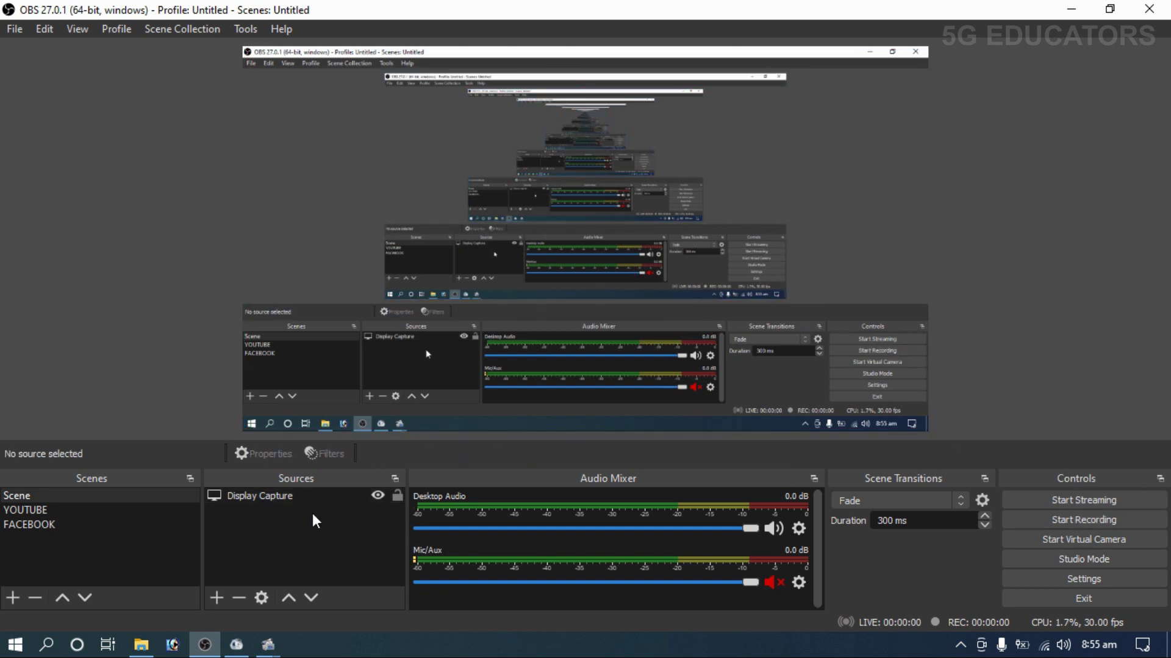
click(272, 496)
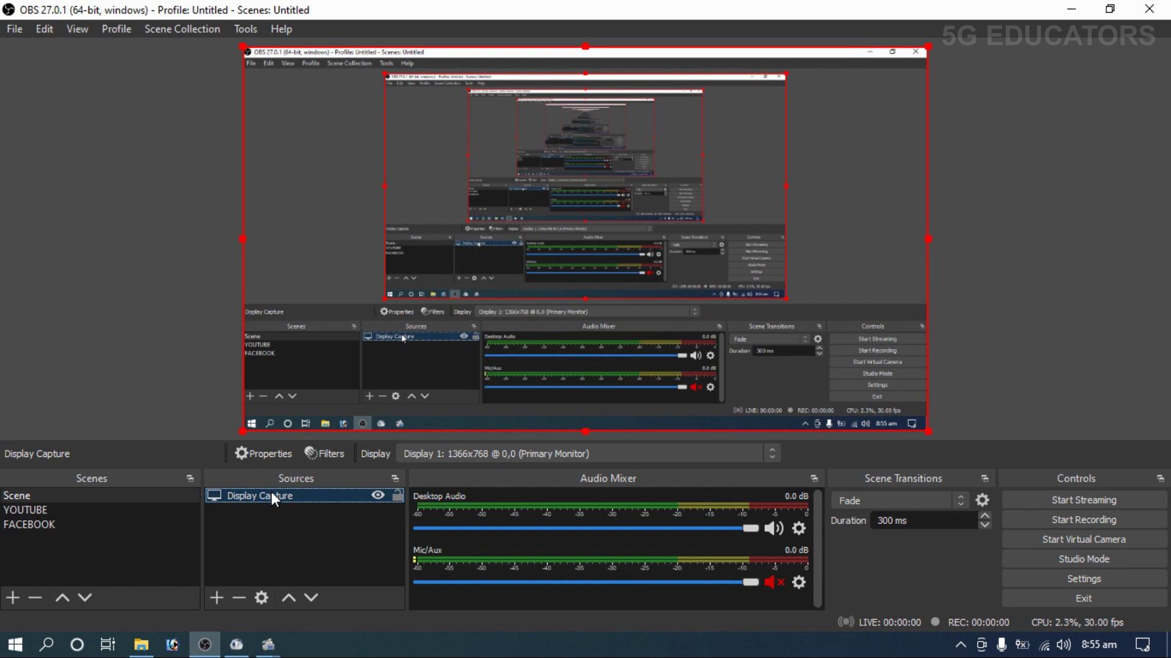
Add a new Text (GDI+) source to the scene with the text "PLEASE SUBSCRIBE TO 5G EDUCATORS"
click(210, 600)
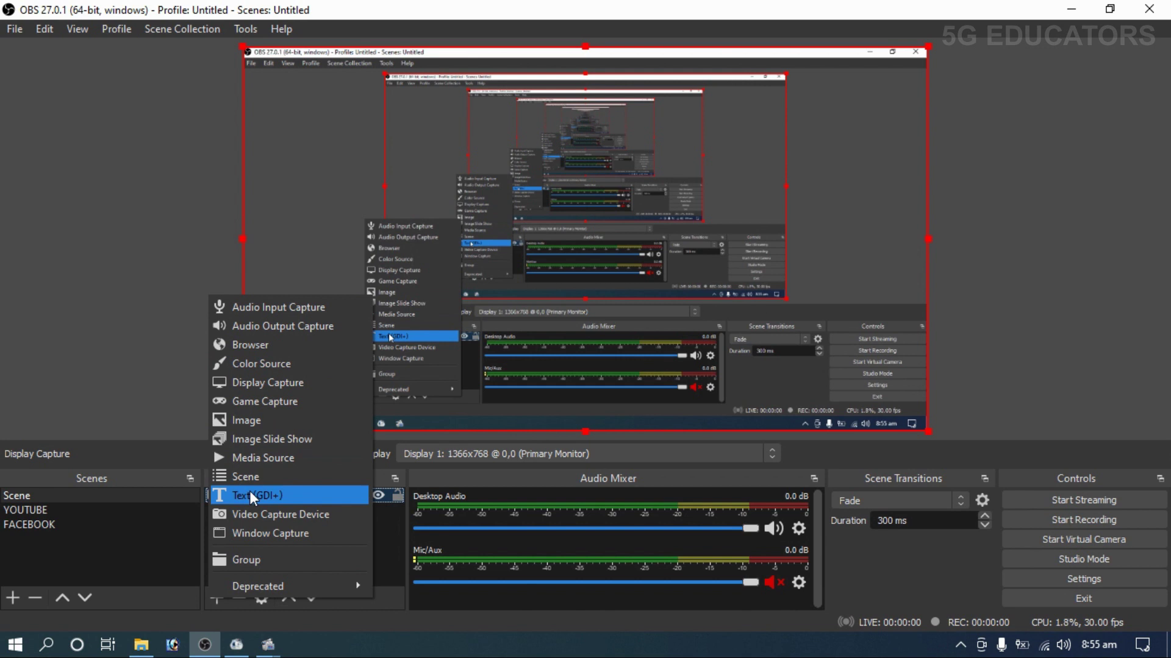
click(266, 493)
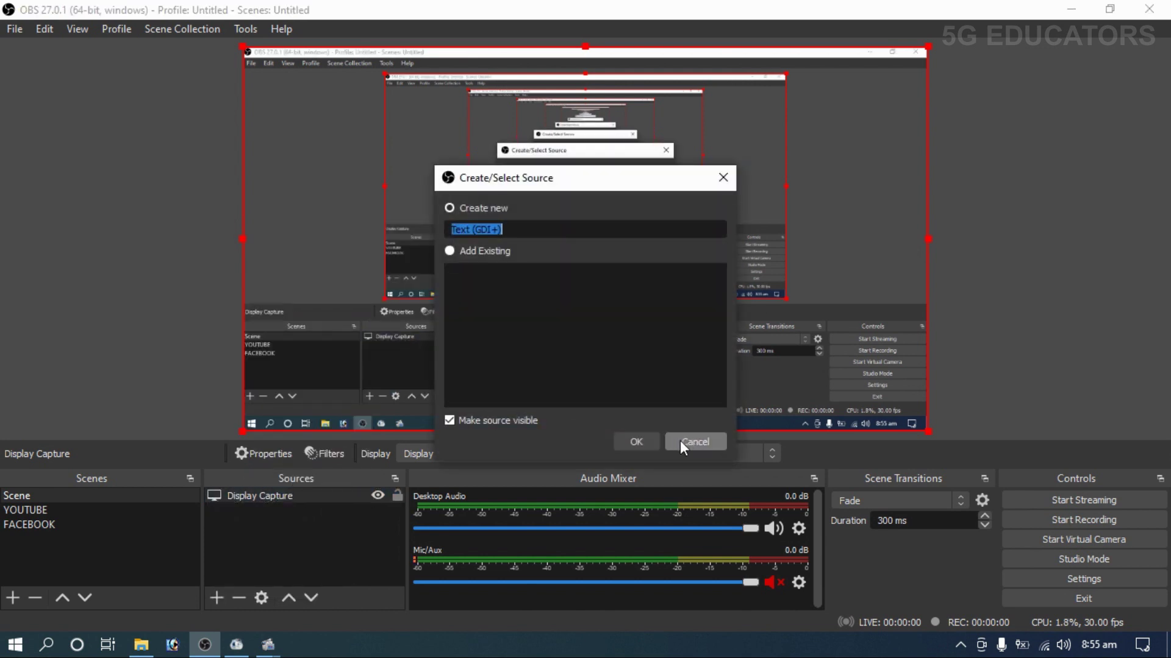
click(648, 441)
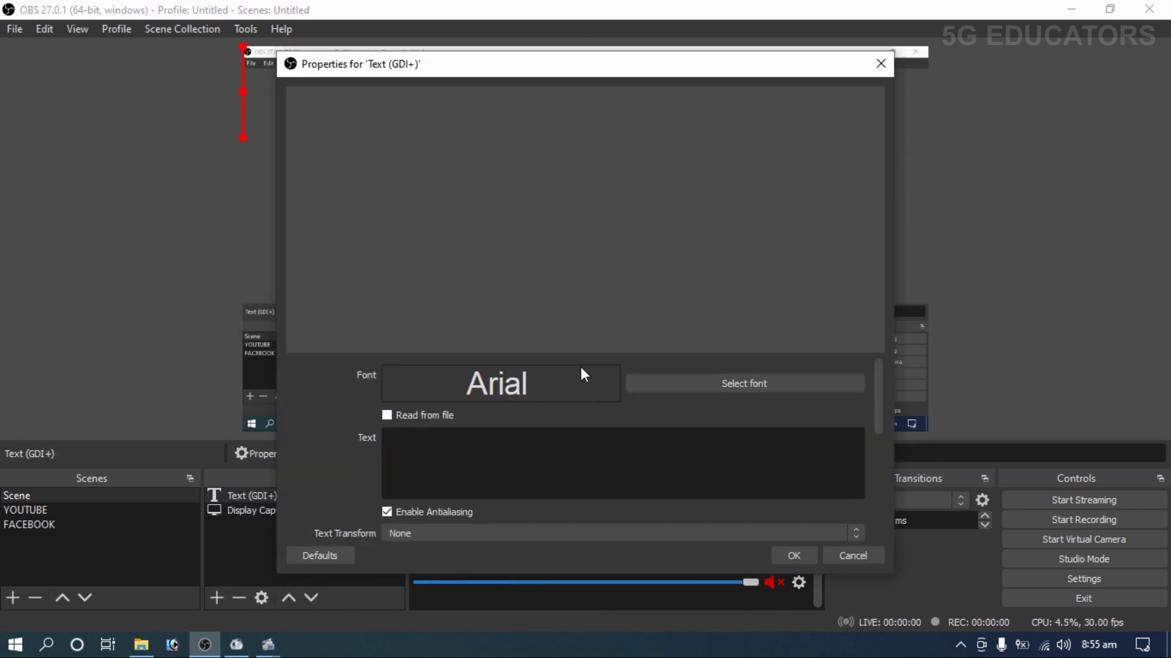
click(480, 465)
text(PLEASE)
key(BackSpace)
key(BackSpace)
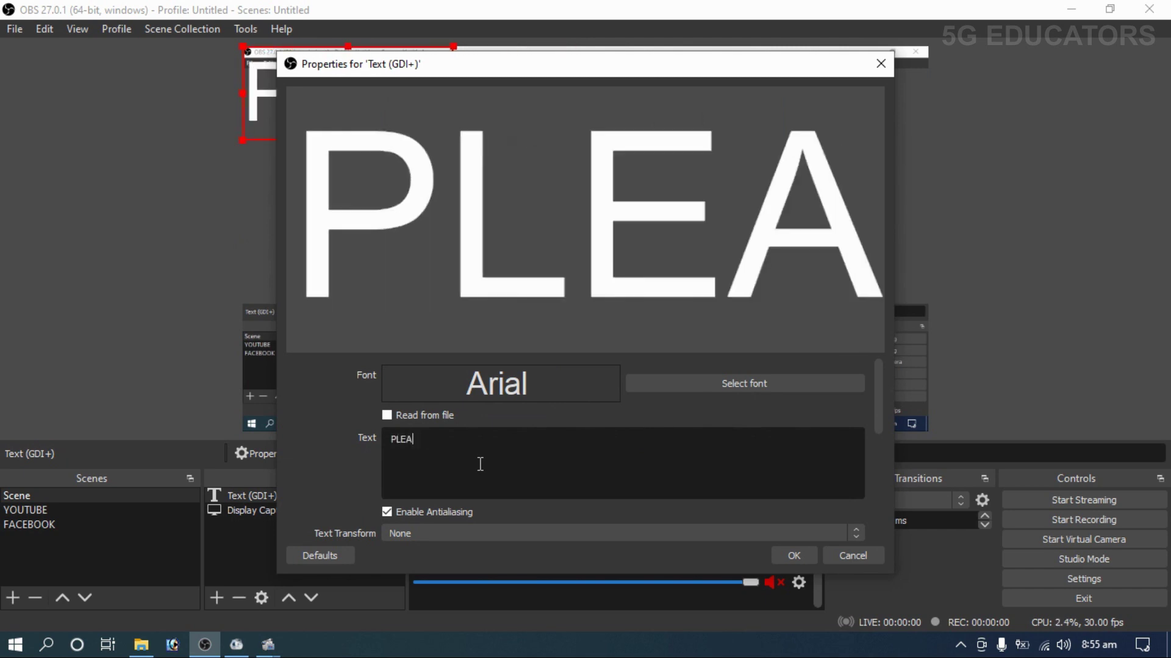
text(SE SUBSCR)
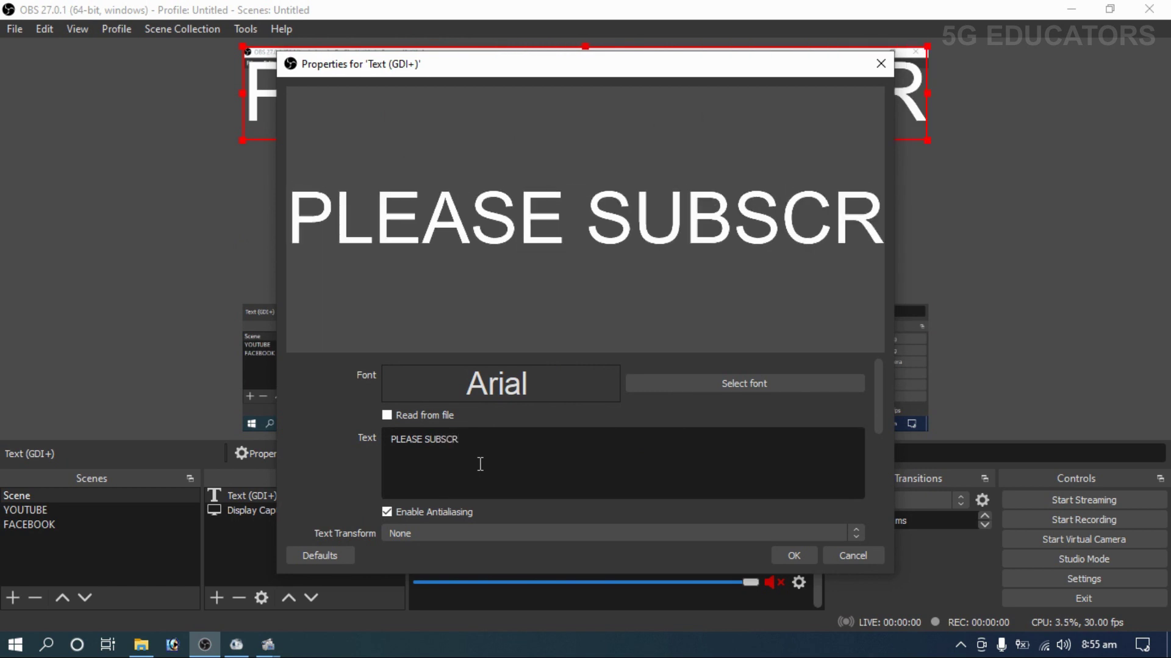
text(IBE TO 5G EDUCATORS)
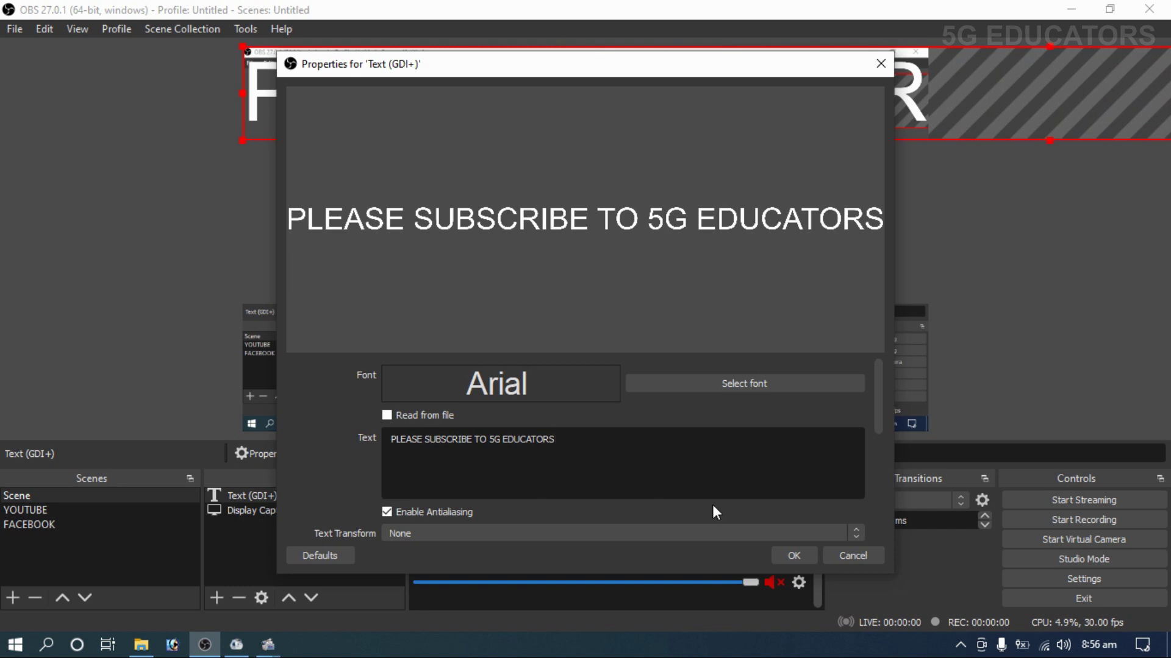
Give the text source a red #ff0000 background color with 100% background opacity
drag(876, 385, 875, 437)
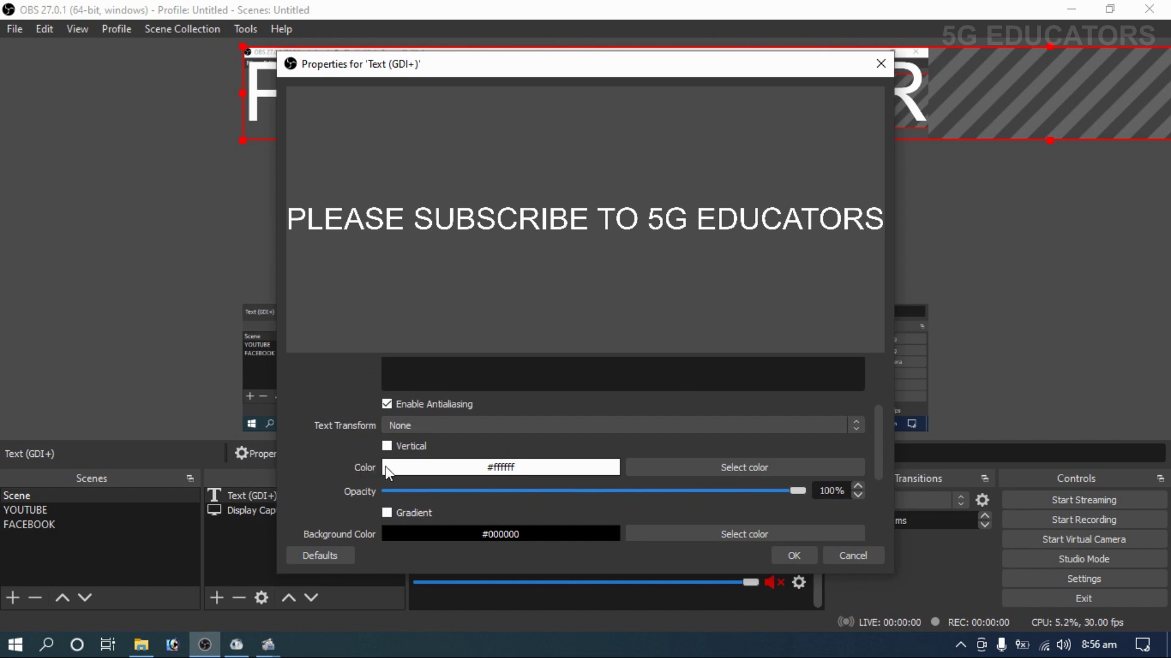
drag(879, 425, 876, 455)
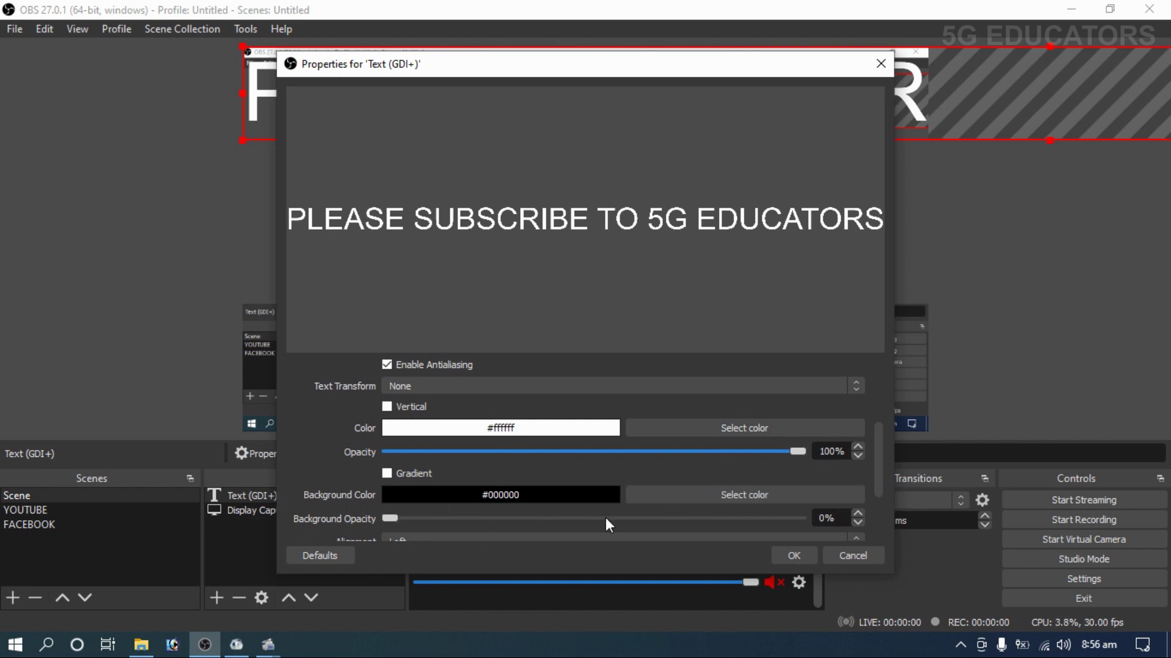
click(716, 491)
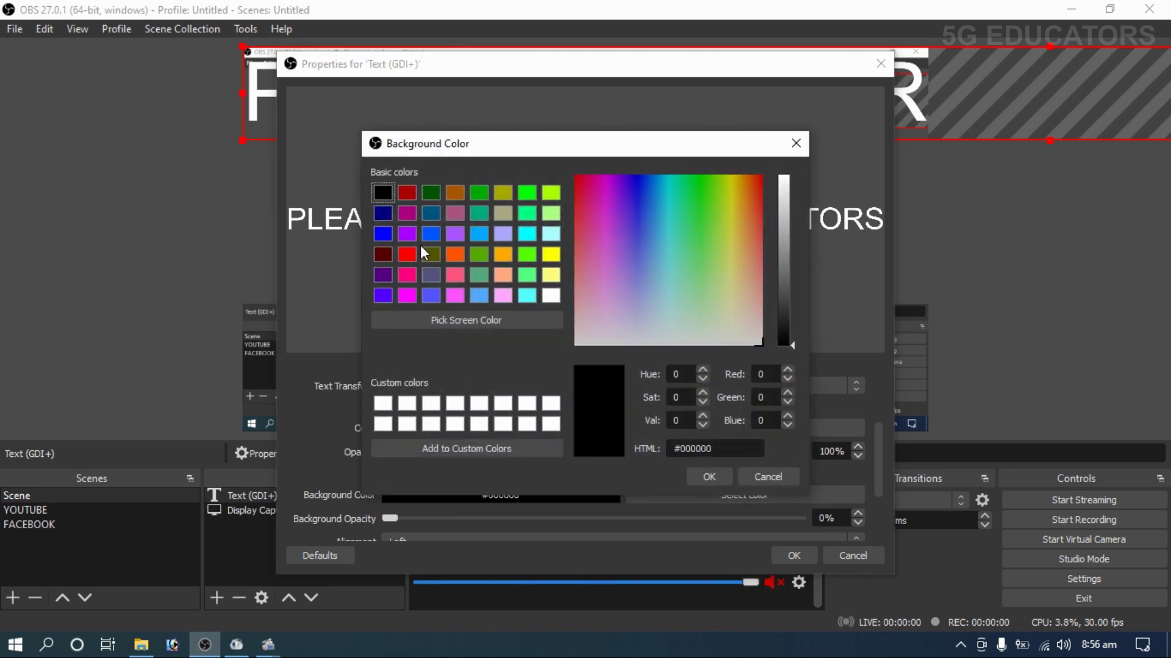
click(409, 252)
click(717, 474)
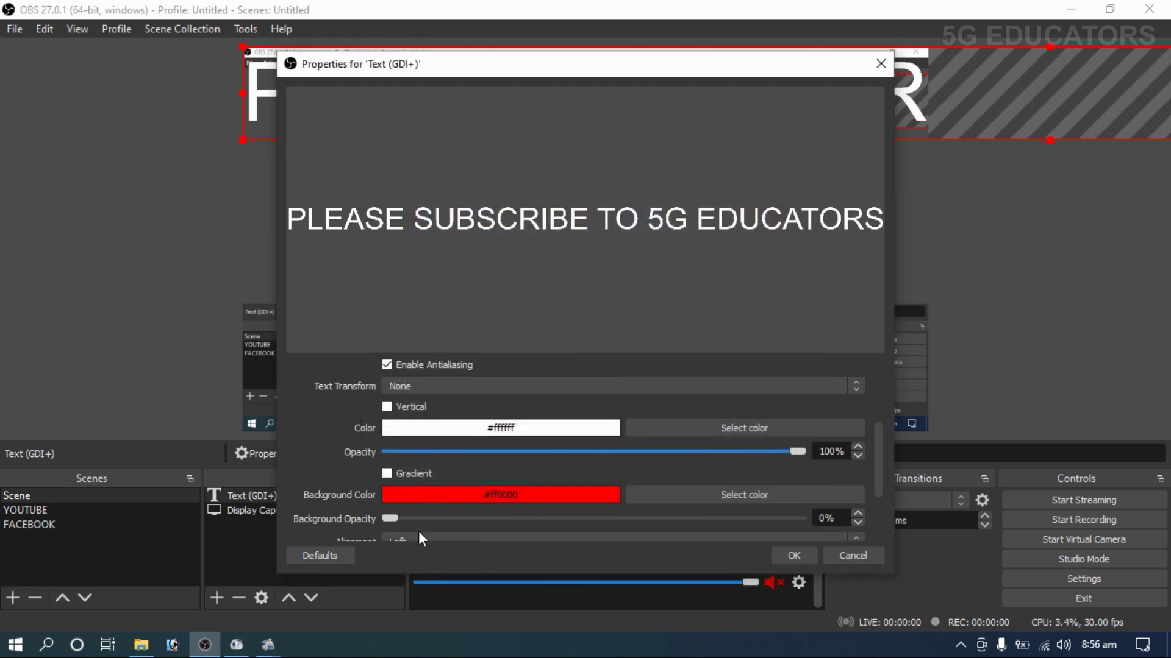
drag(393, 522, 838, 520)
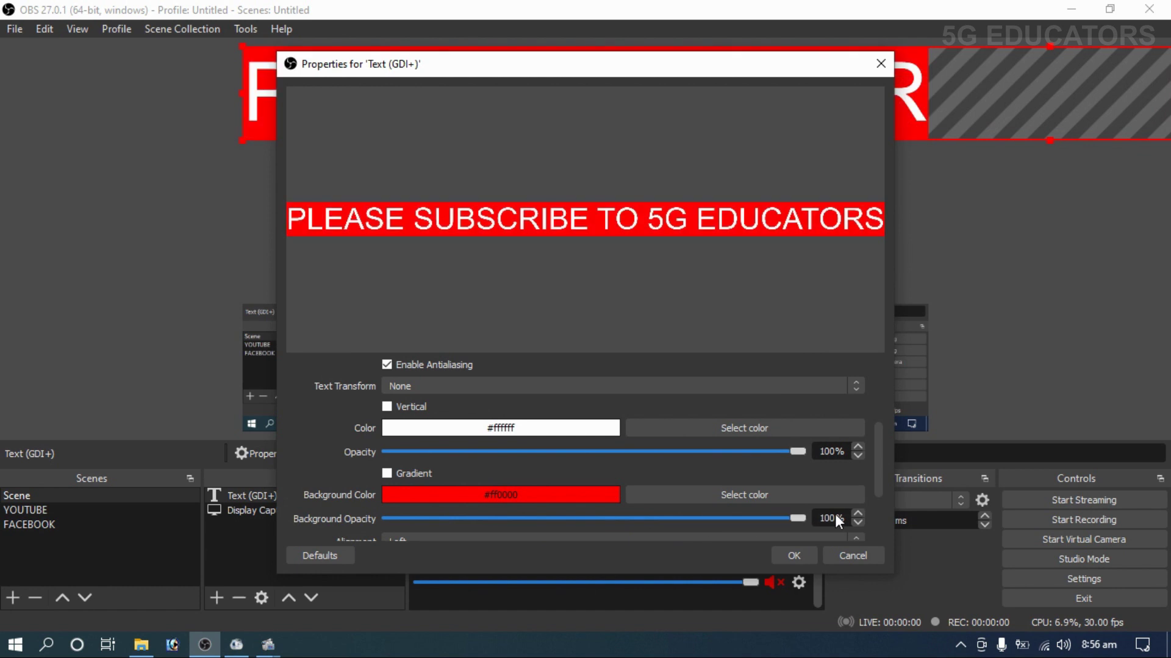